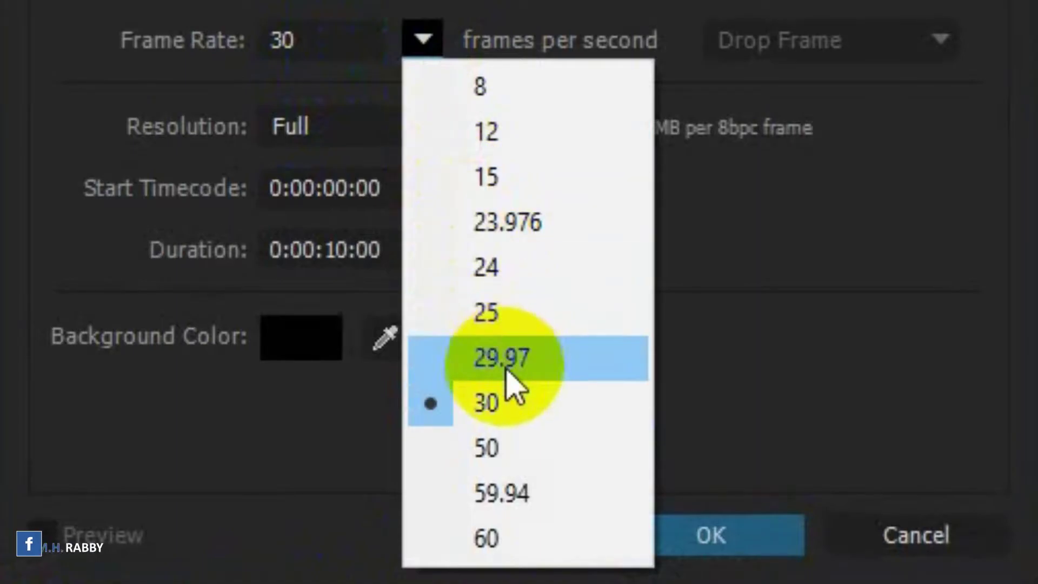
# Create the location composition at 30 frames per second with a duration of 0:00:15:00.
pyautogui.click(531, 402)
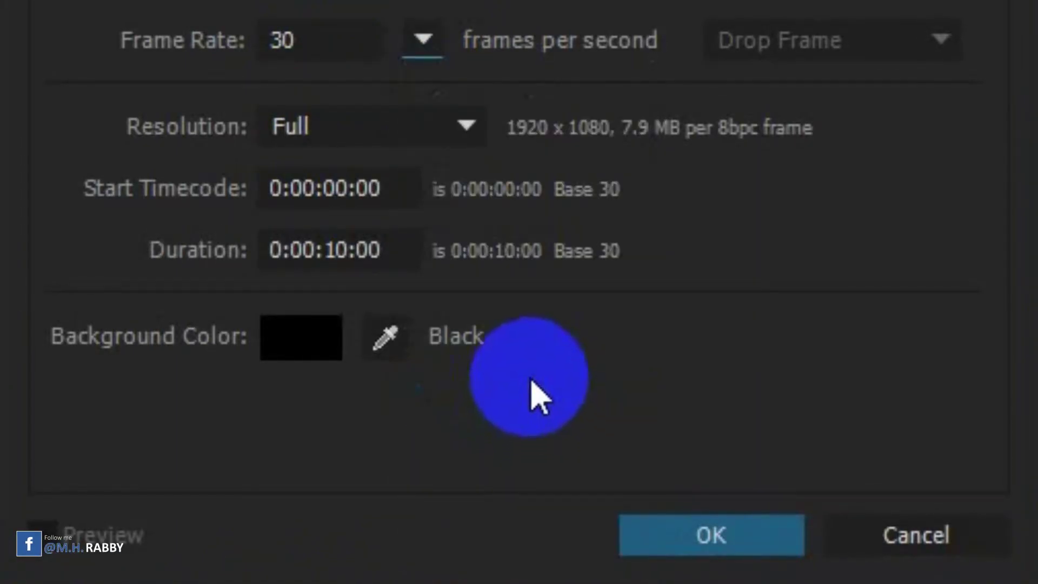
pyautogui.click(334, 250)
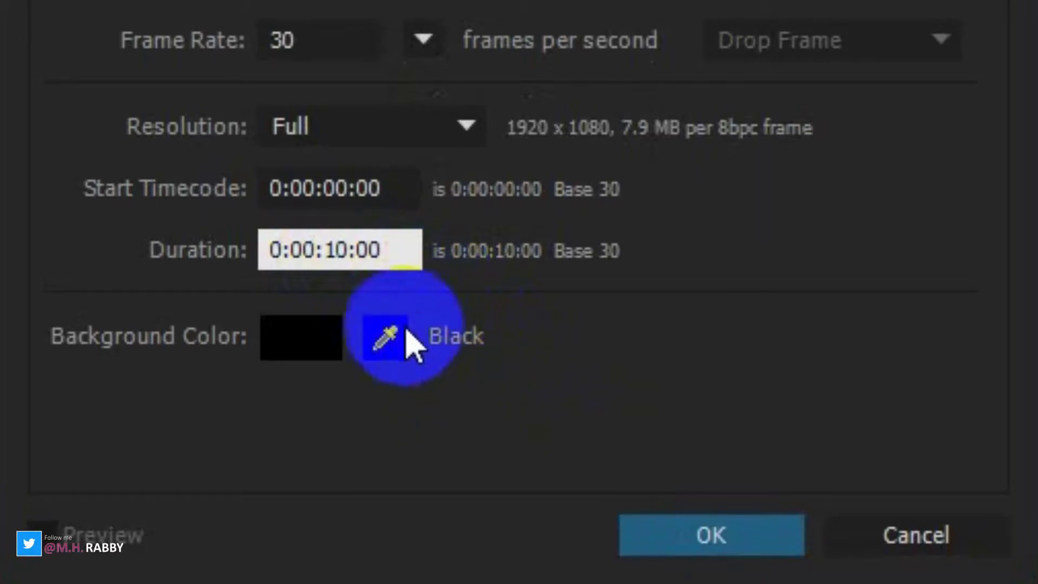
pyautogui.press('BackSpace')
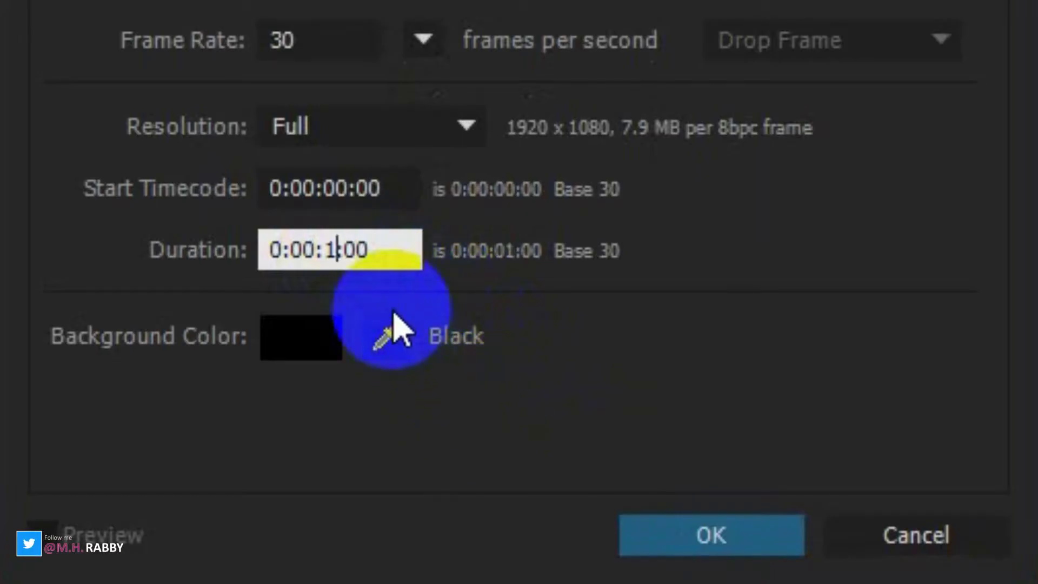
pyautogui.write('5')
pyautogui.click(468, 400)
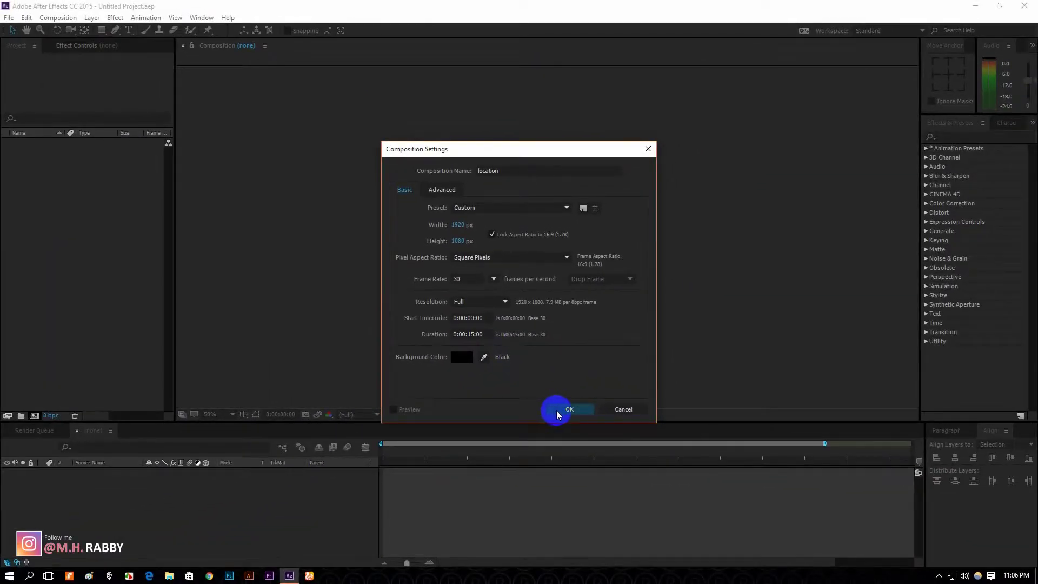
pyautogui.click(556, 410)
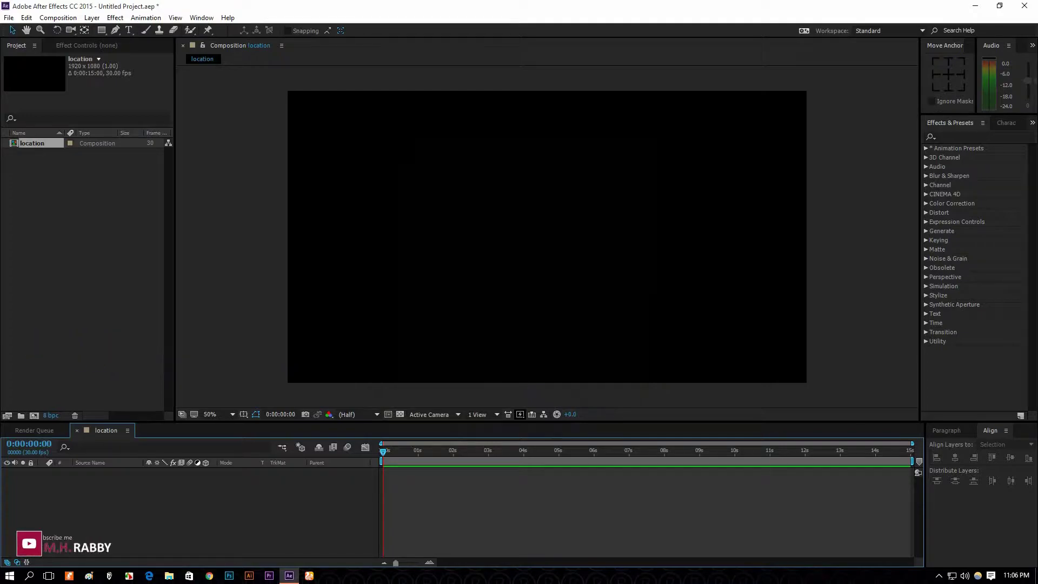
# Import MAP.jpg into the project and add it as a layer in the location composition.
pyautogui.moveTo(0, 249); pyautogui.dragTo(103, 242)
pyautogui.click(52, 179)
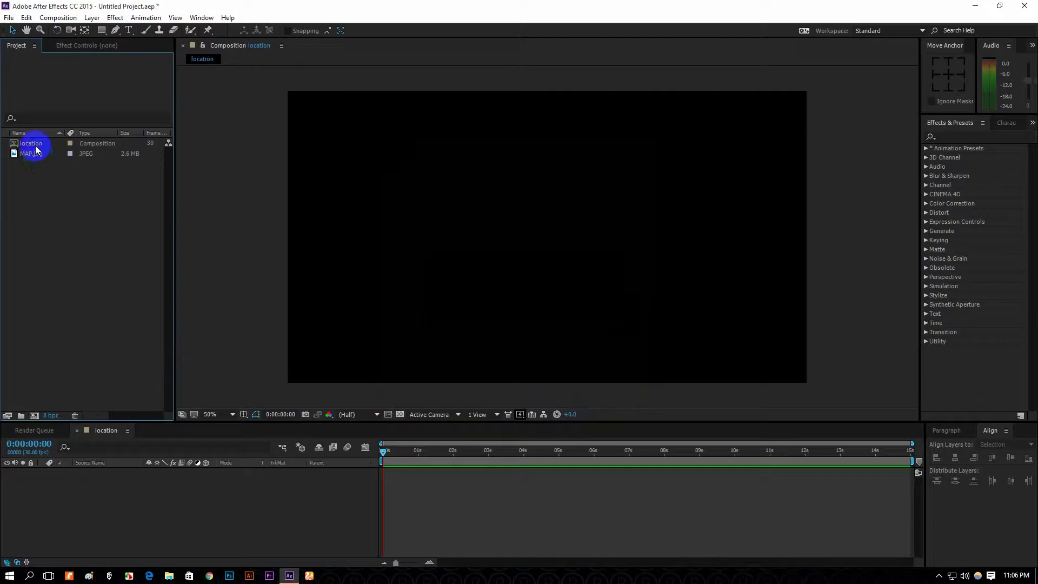
pyautogui.click(35, 145)
pyautogui.click(35, 153)
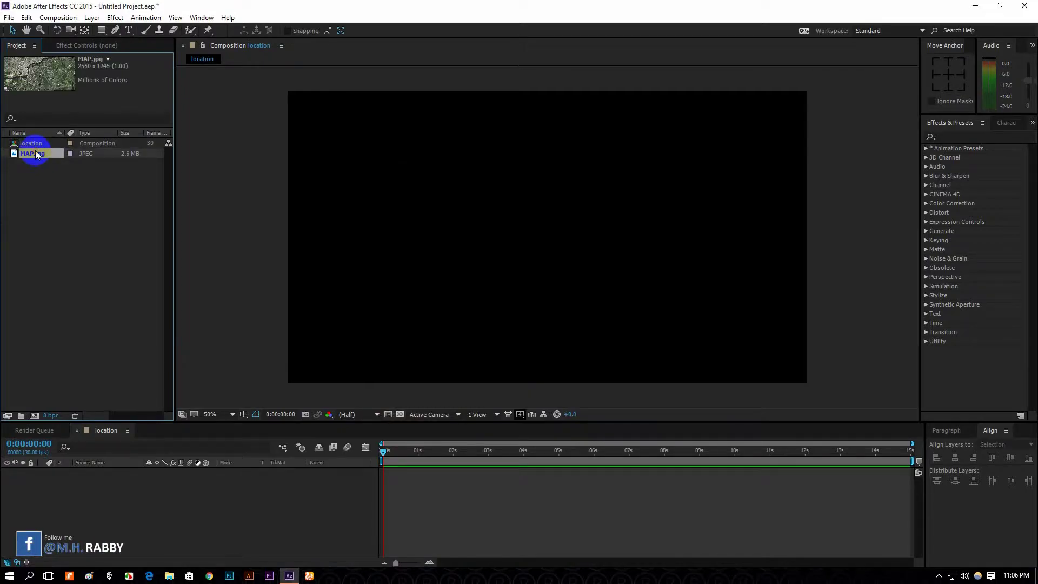
pyautogui.moveTo(34, 150); pyautogui.dragTo(98, 498)
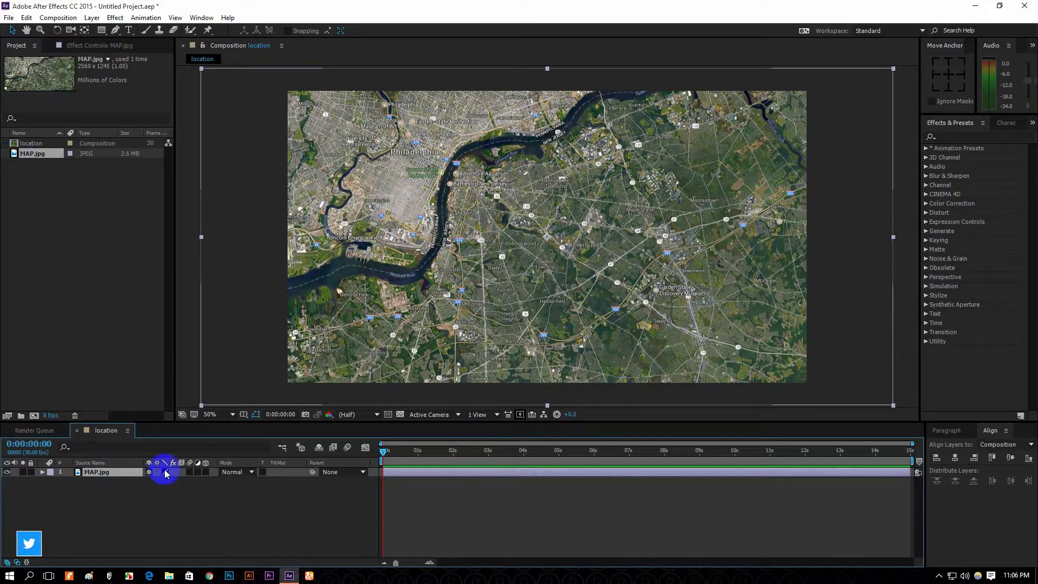
# Scale the map layer down slightly and shift it right until its left edge meets the composition's left edge.
pyautogui.press(',')
pyautogui.press('.')
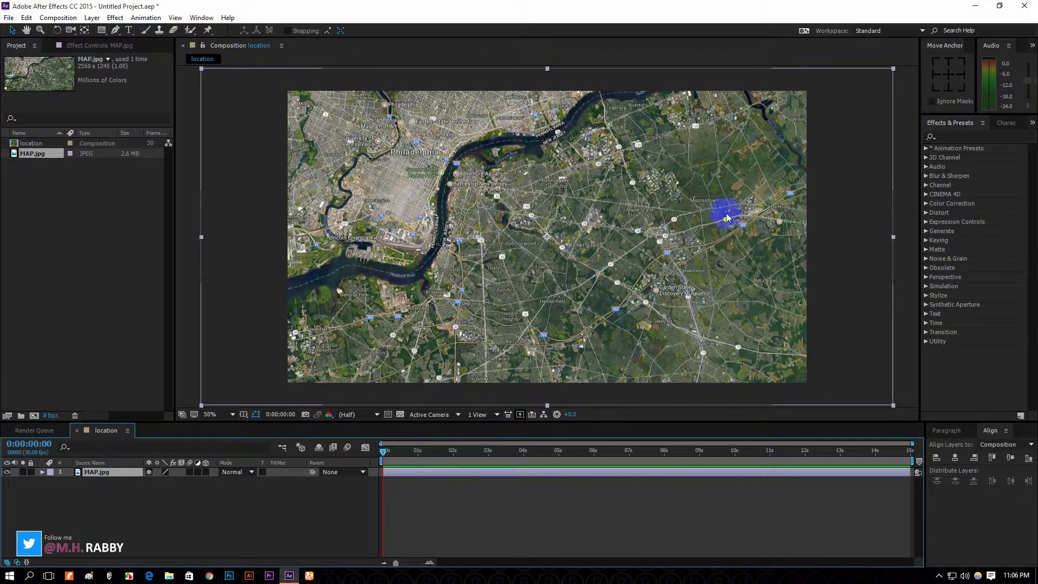
pyautogui.moveTo(893, 69); pyautogui.dragTo(881, 86)
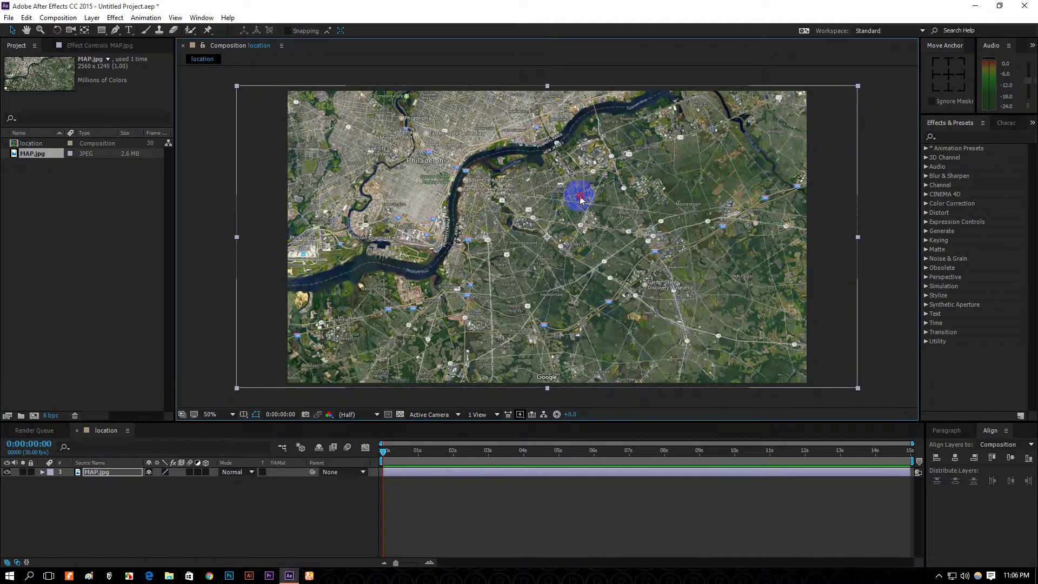
pyautogui.moveTo(597, 213); pyautogui.dragTo(629, 218)
pyautogui.click(280, 290)
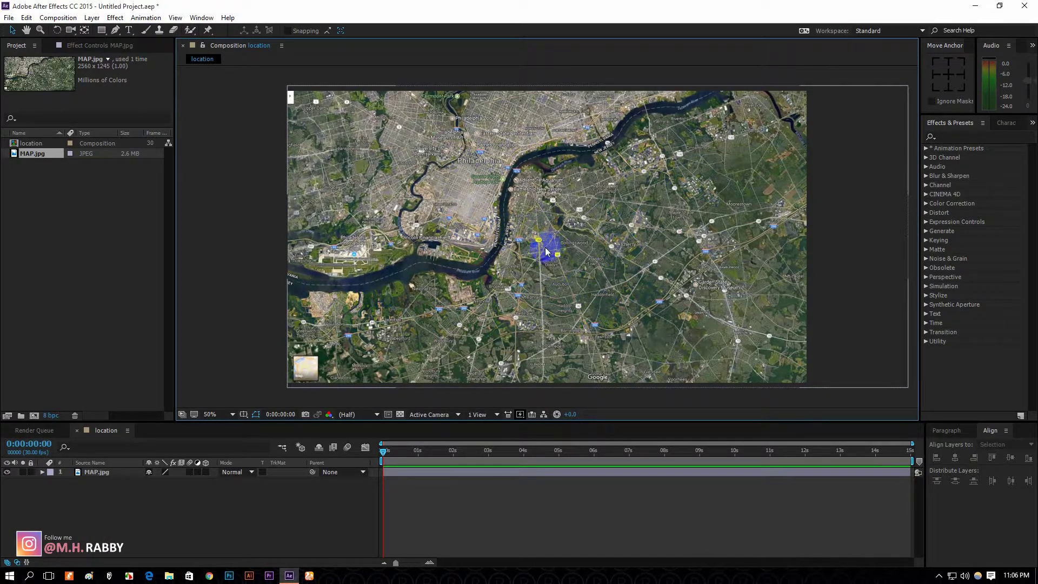
pyautogui.click(61, 222)
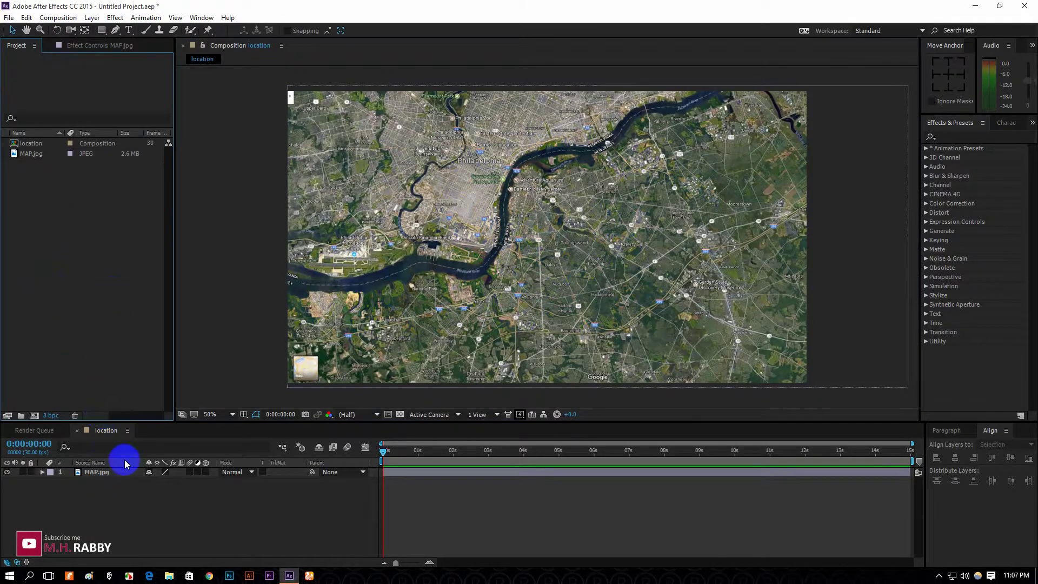
pyautogui.click(121, 500)
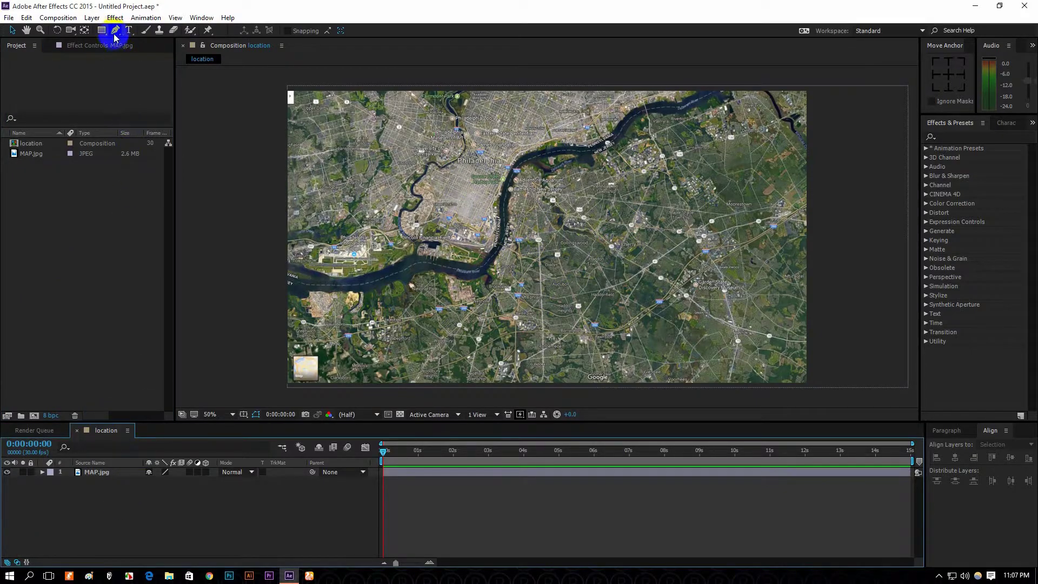
# Create a black 1920 x 1080 solid layer named Wave above the map.
pyautogui.click(92, 17)
pyautogui.moveTo(96, 31)
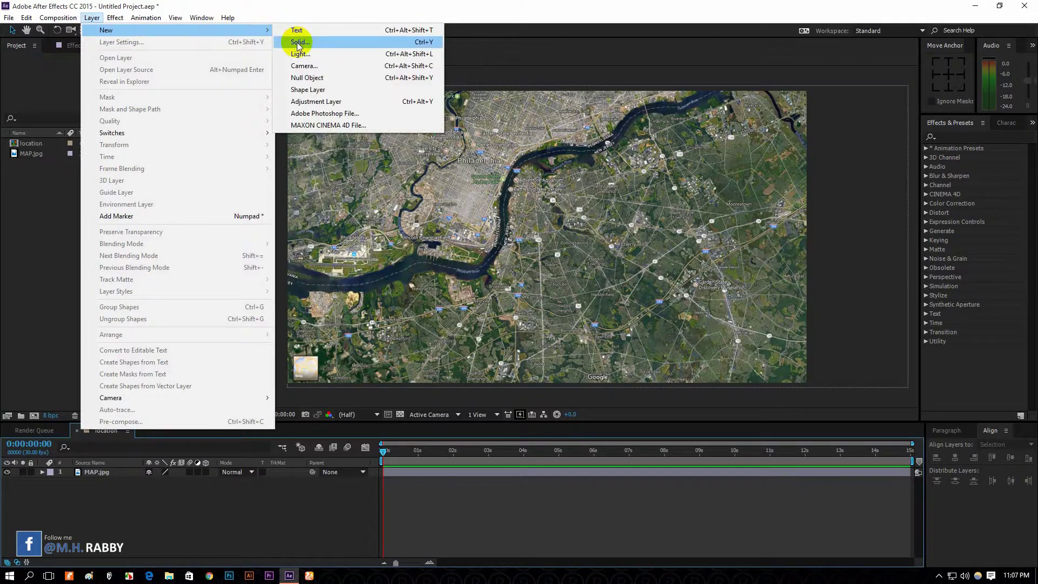
pyautogui.click(342, 42)
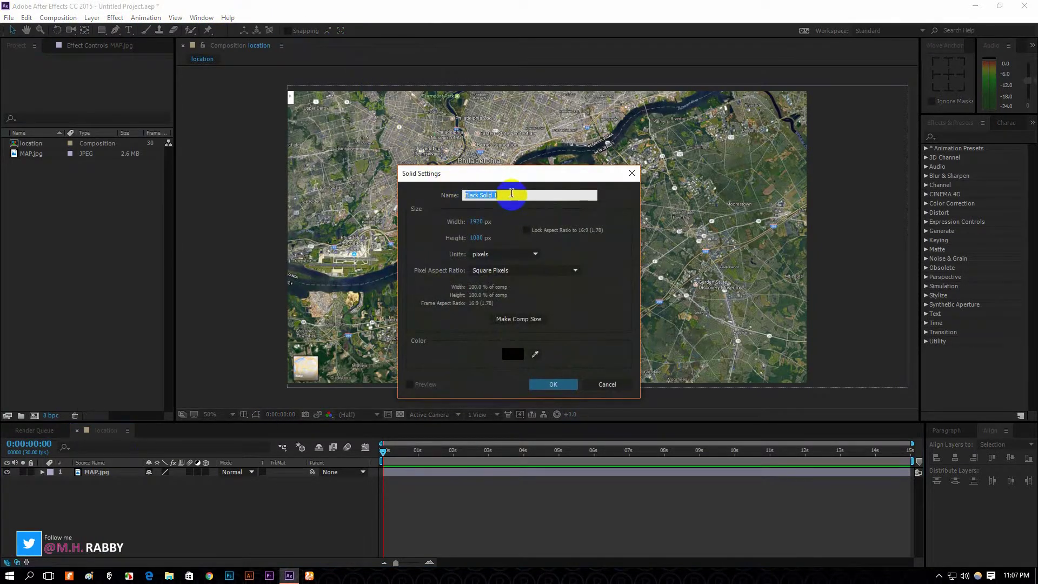
pyautogui.write('Wave')
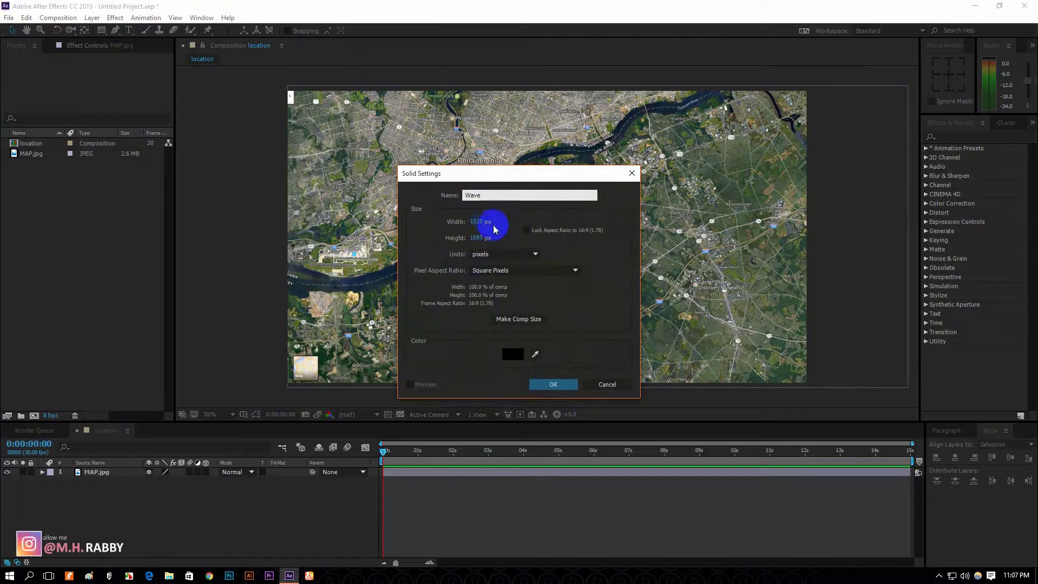
pyautogui.click(514, 355)
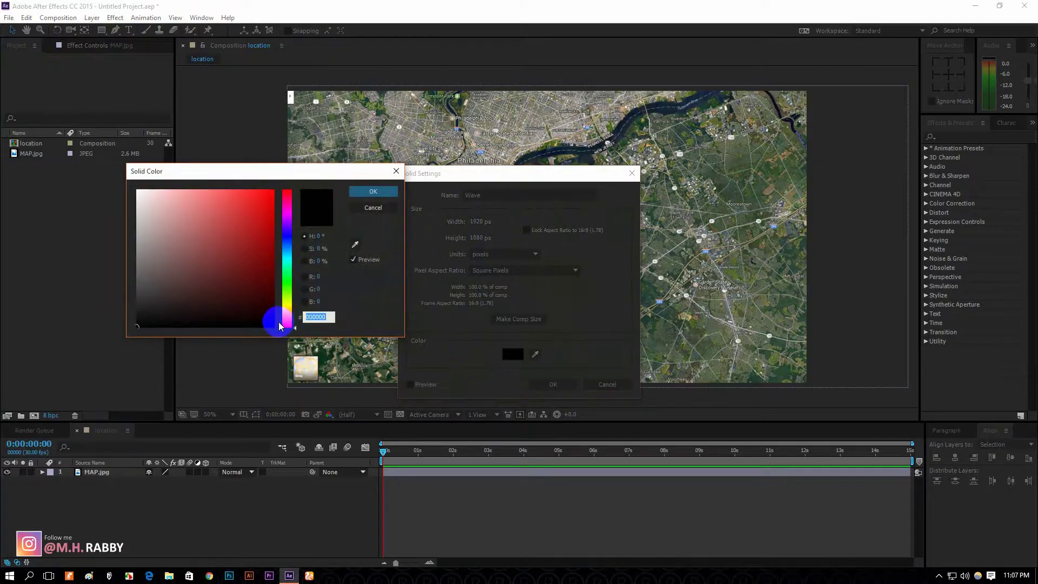
pyautogui.click(372, 191)
pyautogui.click(557, 385)
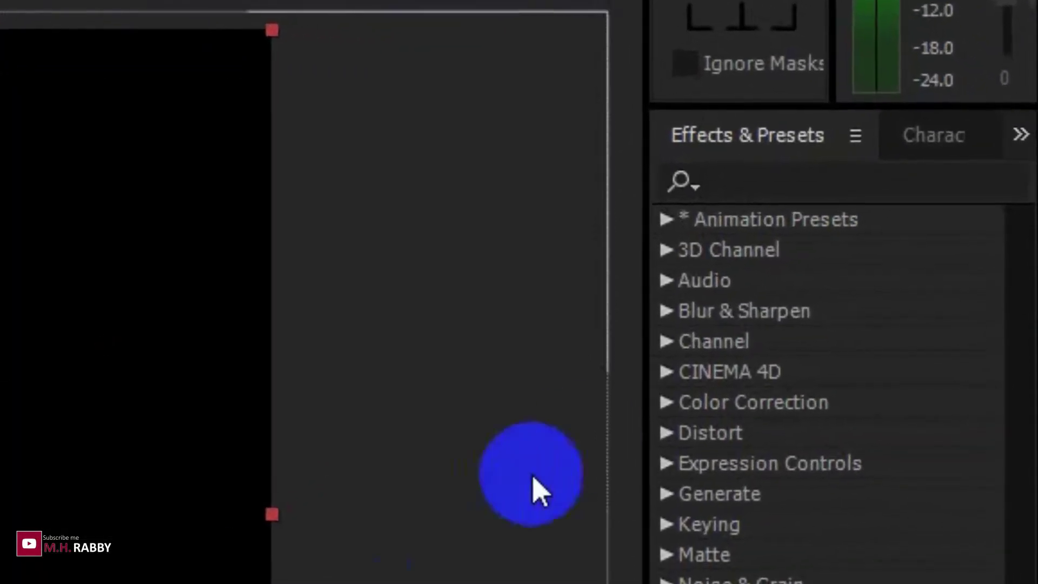
# Find the Radio Waves effect and apply it to the Wave layer.
pyautogui.click(767, 181)
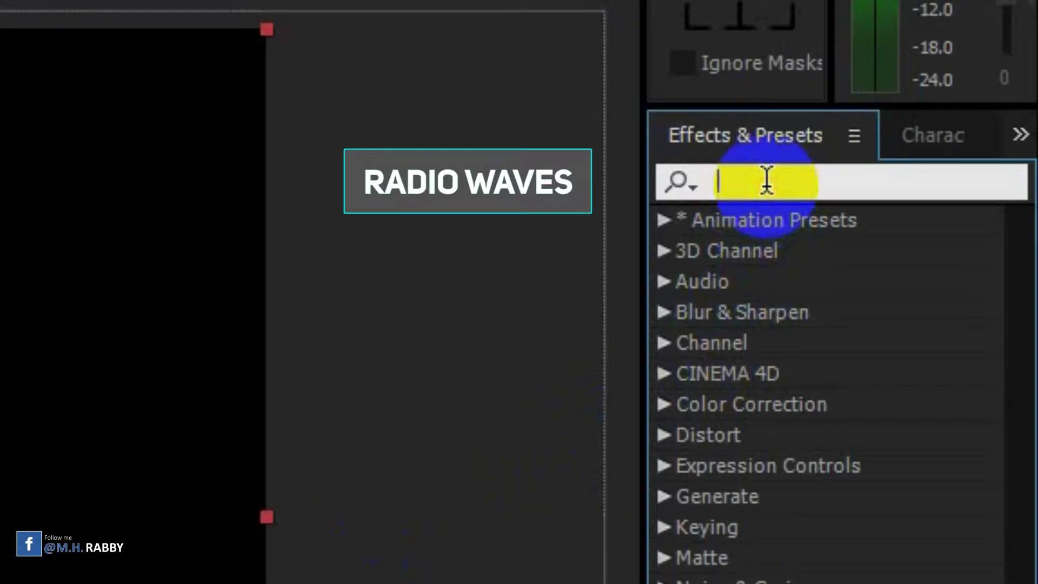
pyautogui.write('Radio')
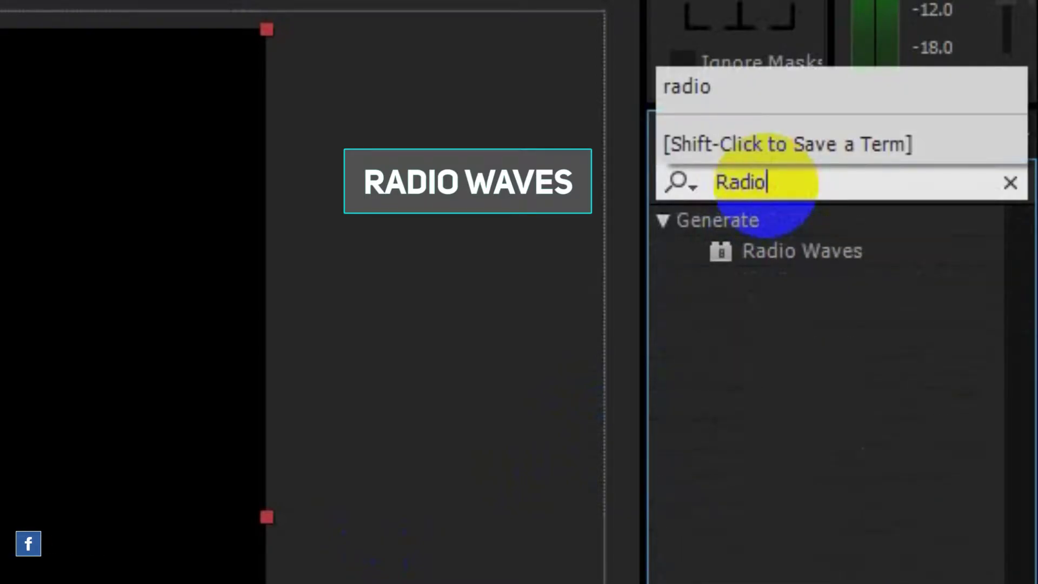
pyautogui.click(779, 253)
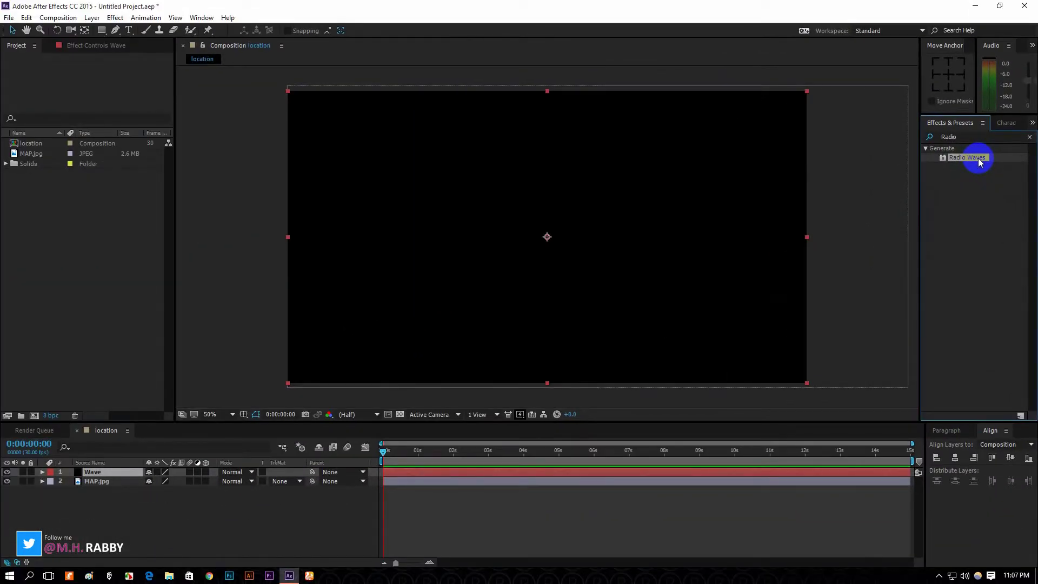
pyautogui.moveTo(908, 206); pyautogui.dragTo(859, 296)
pyautogui.moveTo(956, 199); pyautogui.dragTo(113, 475)
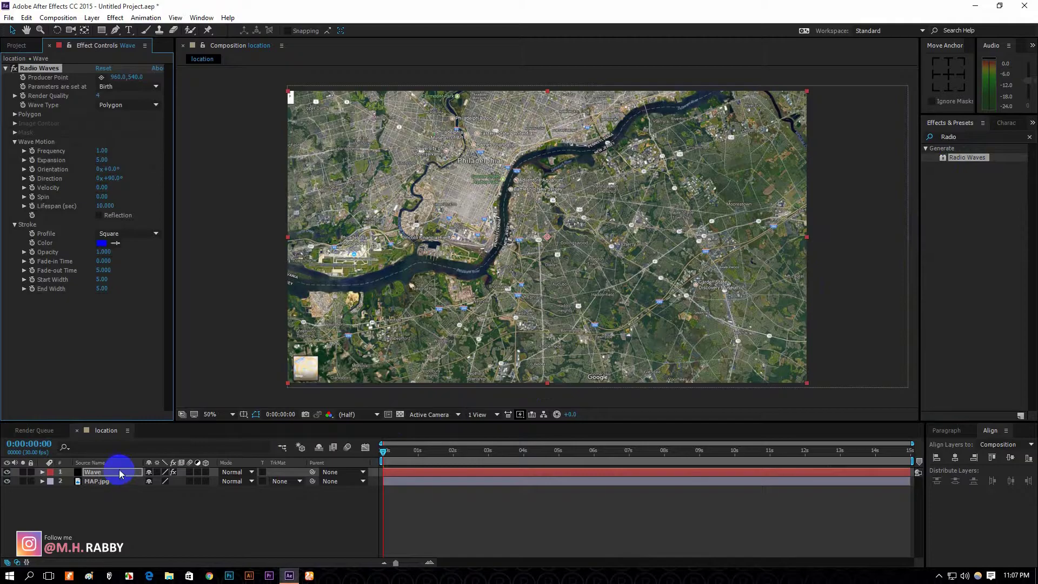
# Go to 0:00:04:22 and set the Radio Waves stroke color to red, FF0000.
pyautogui.moveTo(456, 457); pyautogui.dragTo(550, 458)
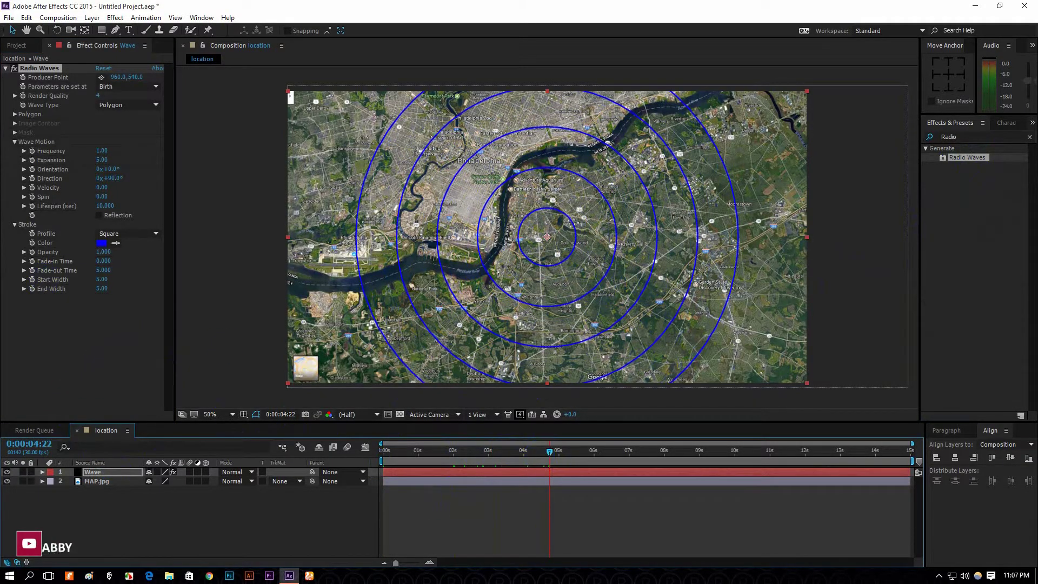
pyautogui.click(102, 242)
pyautogui.moveTo(157, 274)
pyautogui.mouseDown()
pyautogui.moveTo(146, 192)
pyautogui.moveTo(163, 189)
pyautogui.mouseUp()
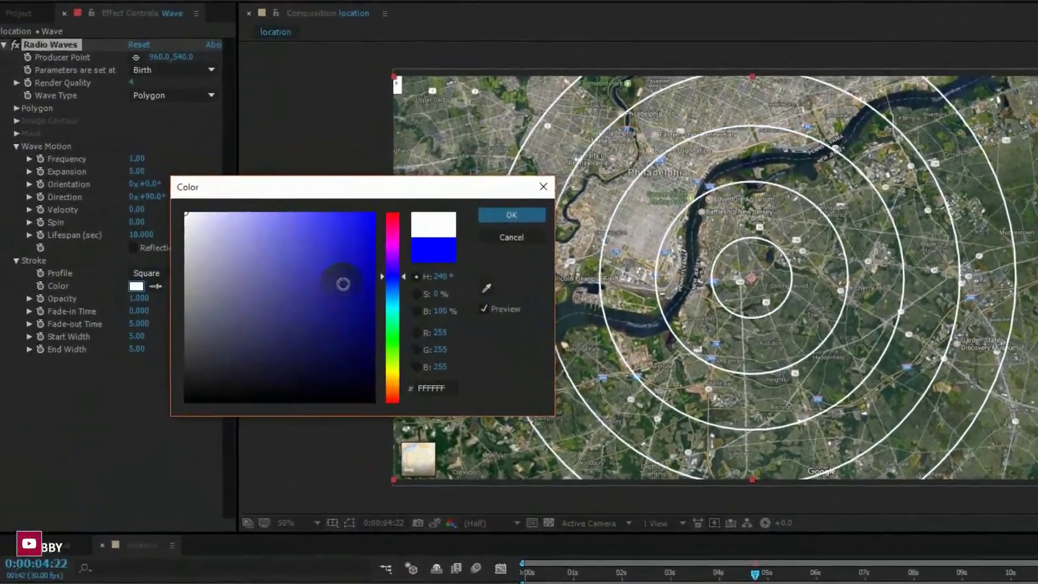
pyautogui.moveTo(288, 238); pyautogui.dragTo(288, 207)
pyautogui.moveTo(469, 255)
pyautogui.mouseDown()
pyautogui.moveTo(496, 225)
pyautogui.moveTo(503, 261)
pyautogui.mouseUp()
pyautogui.click(436, 245)
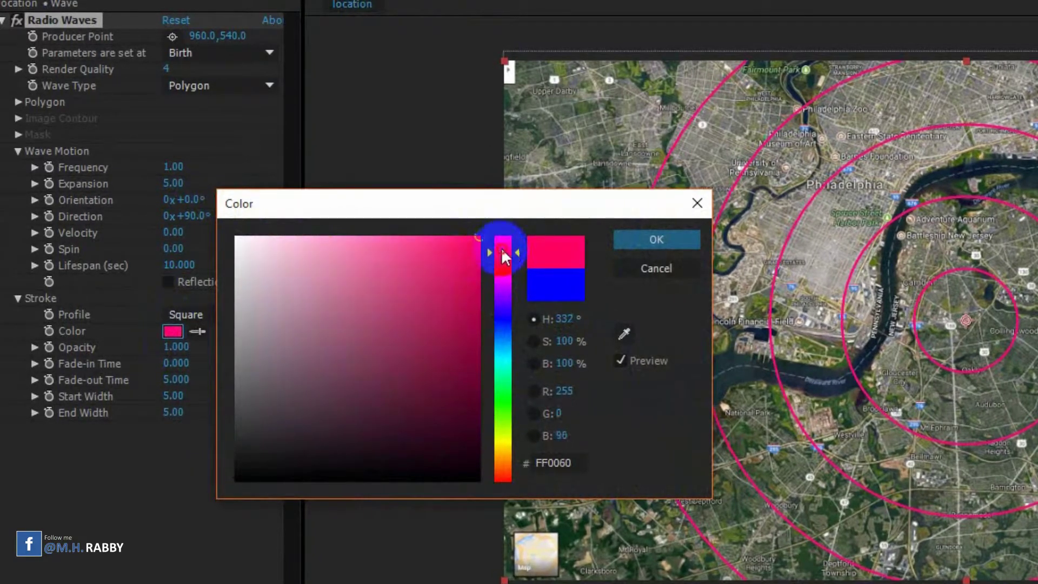
pyautogui.click(656, 242)
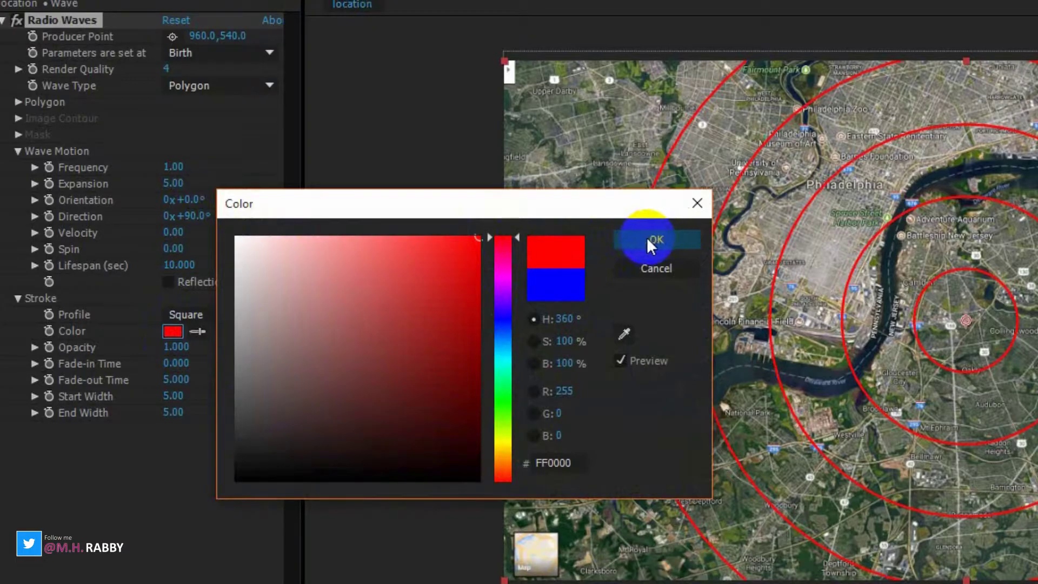
pyautogui.click(631, 244)
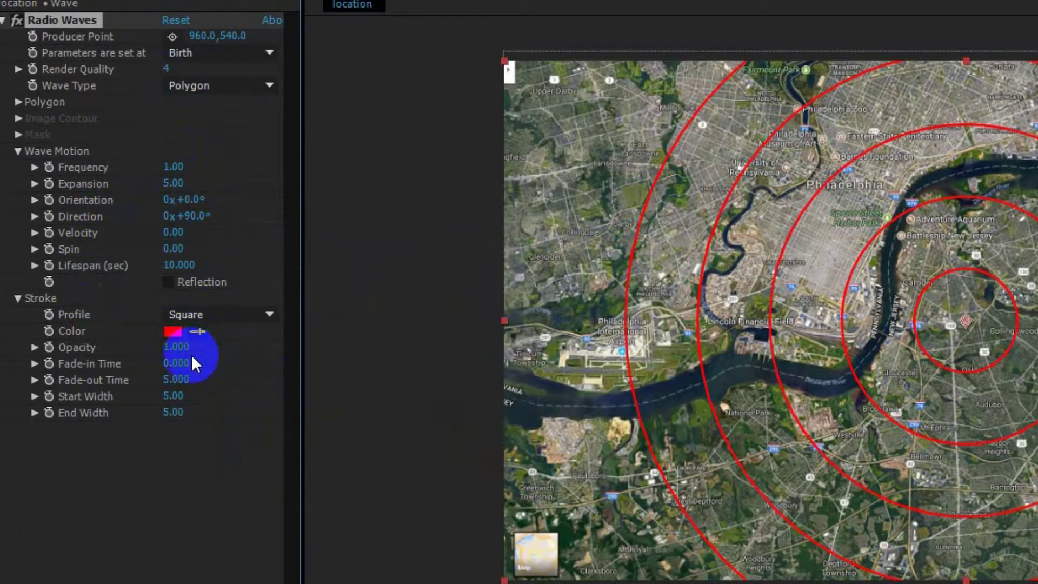
# Set the Radio Waves stroke start width to 9.80 and the wave expansion to 0.70.
pyautogui.moveTo(185, 398); pyautogui.dragTo(225, 397)
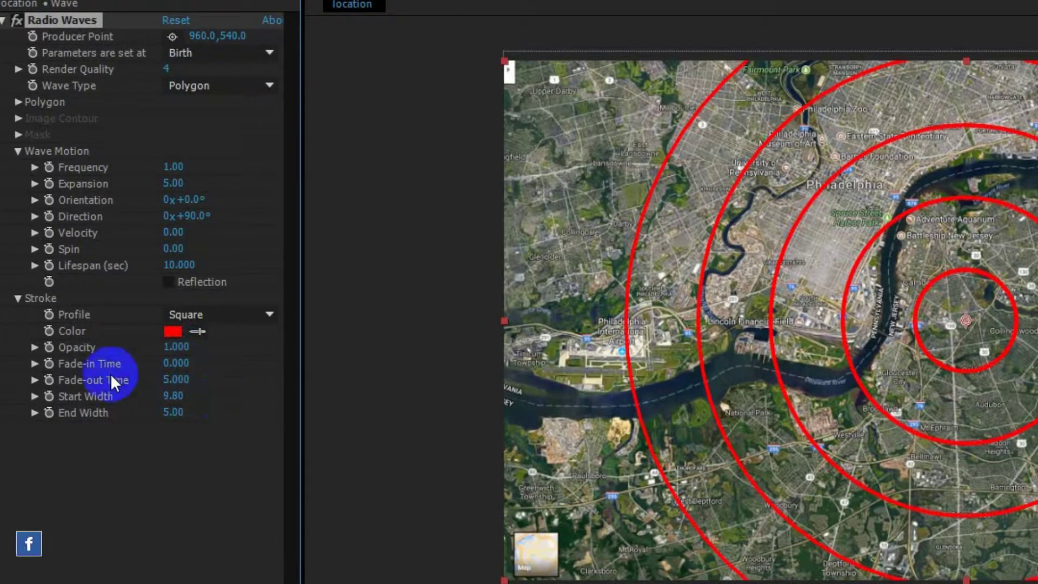
pyautogui.moveTo(178, 181); pyautogui.dragTo(148, 191)
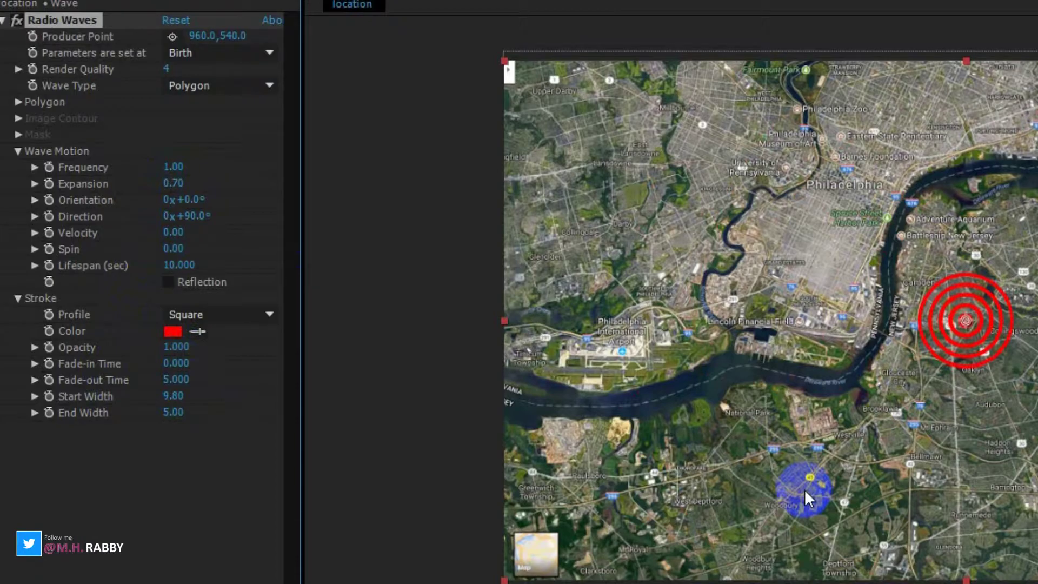
# Place the Radio Waves producer point over the airport at 246.0, 581.0 and set the stroke opacity to 0.580.
pyautogui.click(200, 36)
pyautogui.write('495')
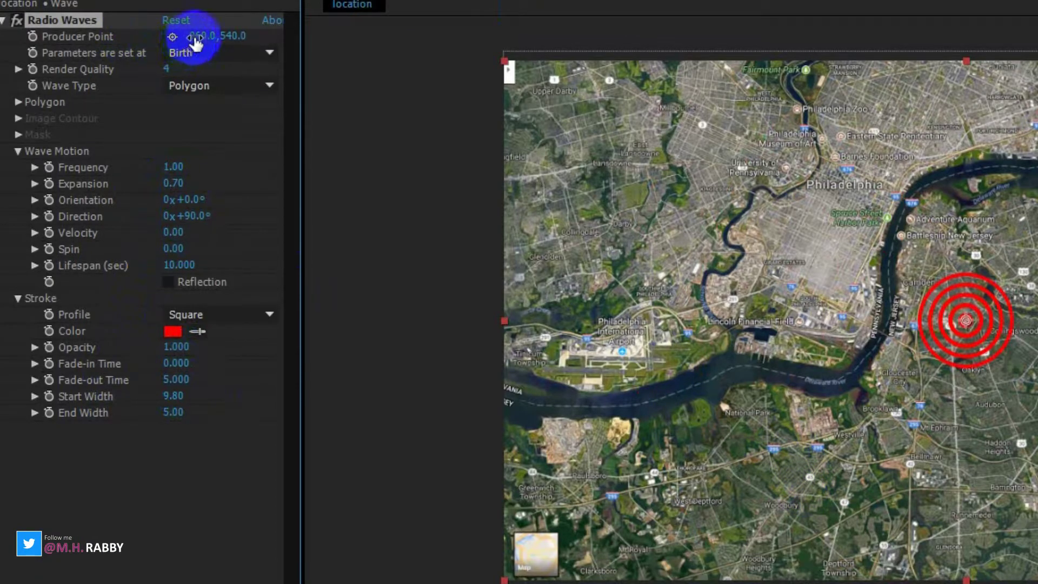
pyautogui.press('Return')
pyautogui.moveTo(200, 36); pyautogui.dragTo(50, 36)
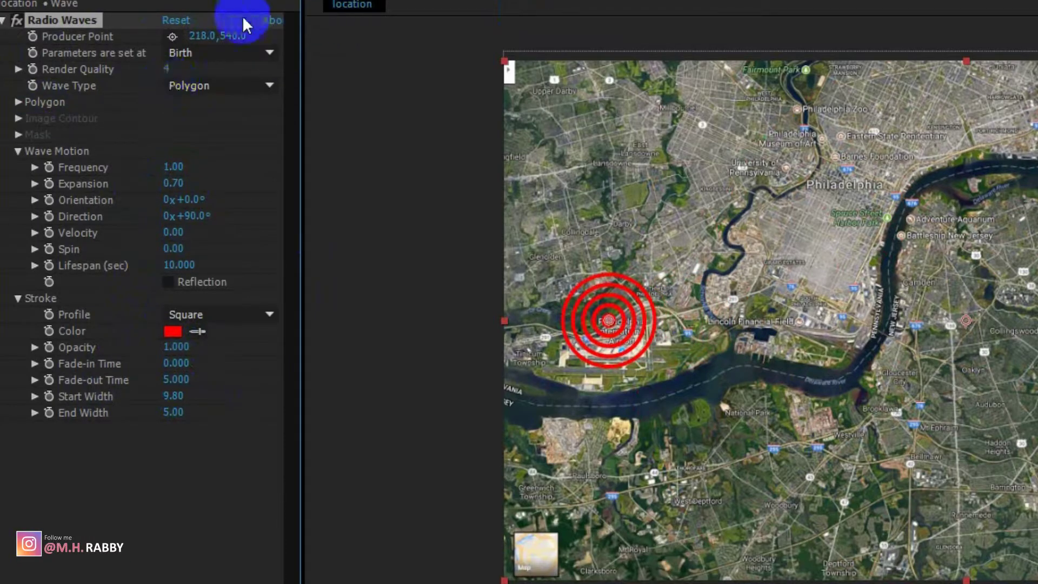
pyautogui.moveTo(232, 38)
pyautogui.mouseDown()
pyautogui.moveTo(268, 35)
pyautogui.moveTo(221, 39)
pyautogui.moveTo(233, 39)
pyautogui.mouseUp()
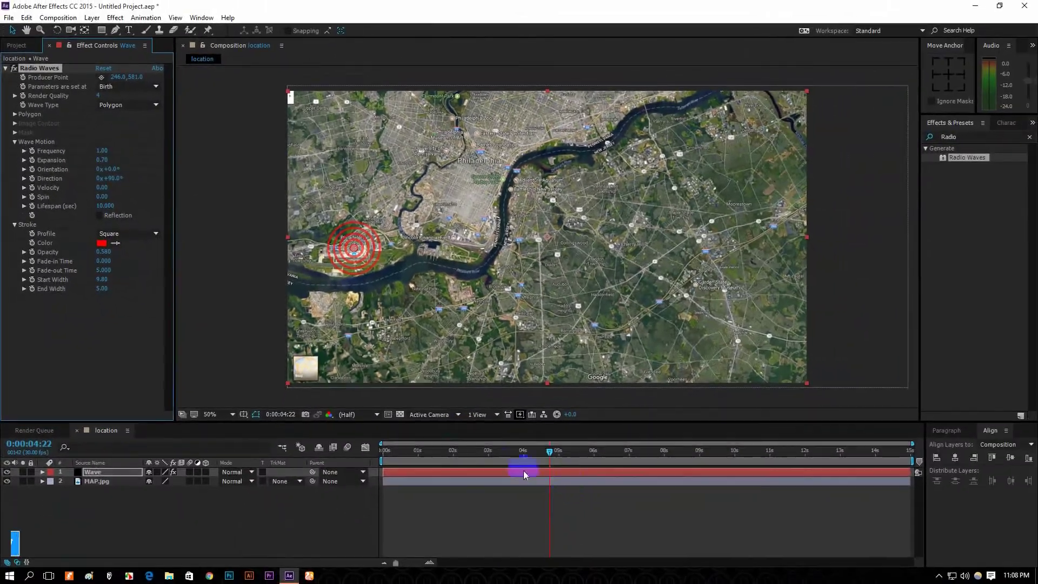
# Preview the wave animation from 0:00:03:06.
pyautogui.moveTo(494, 455); pyautogui.dragTo(496, 452)
pyautogui.press('space')
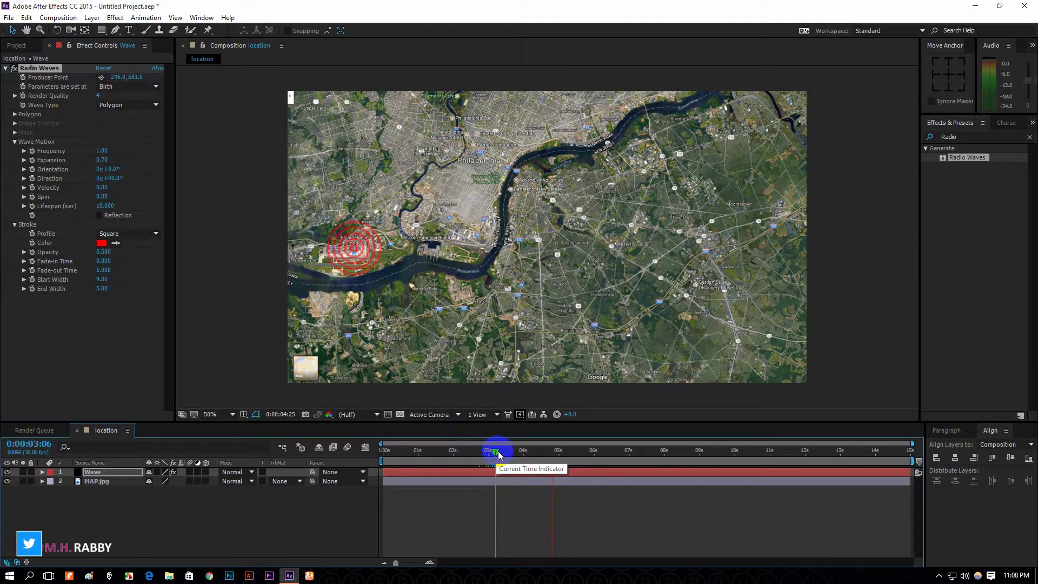
pyautogui.press('space')
# Go to 0:00:06:03 and set the Radio Waves lifespan to 7.500 seconds.
pyautogui.click(598, 450)
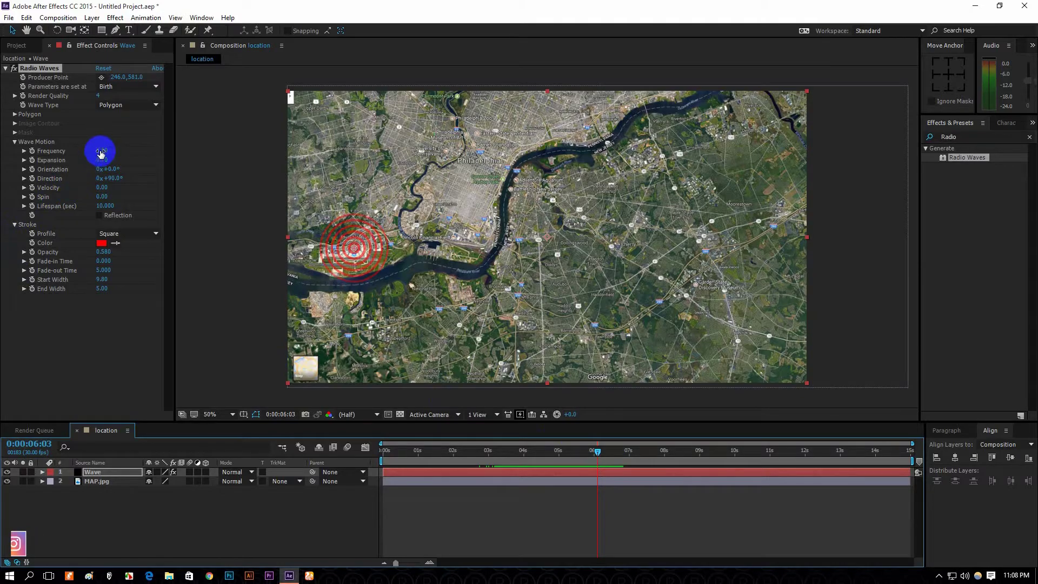
pyautogui.click(104, 205)
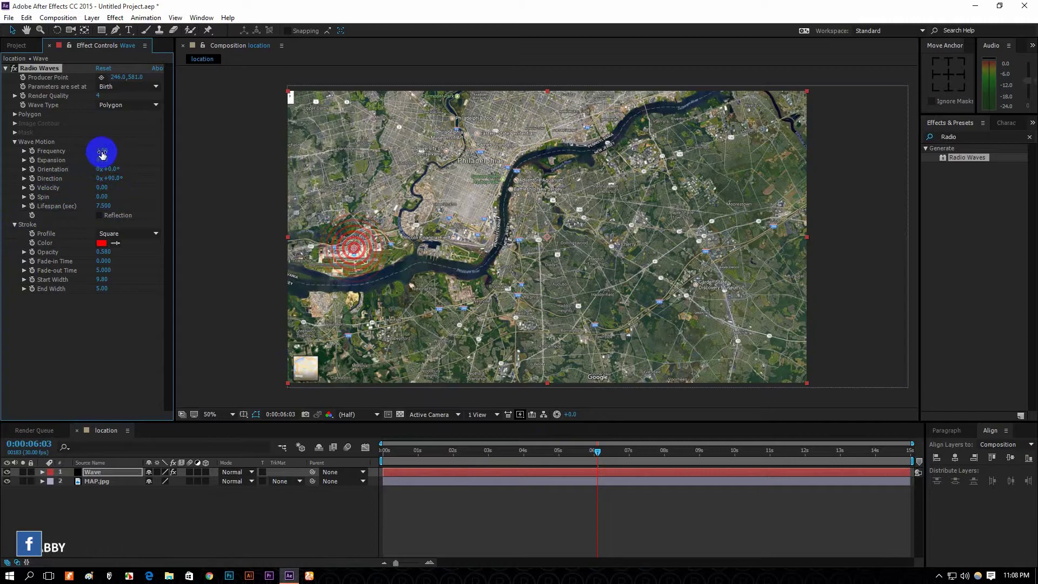
# Set the Radio Waves frequency to 1.30 and preview the animation from 0:00:03:23.
pyautogui.moveTo(102, 151); pyautogui.dragTo(115, 152)
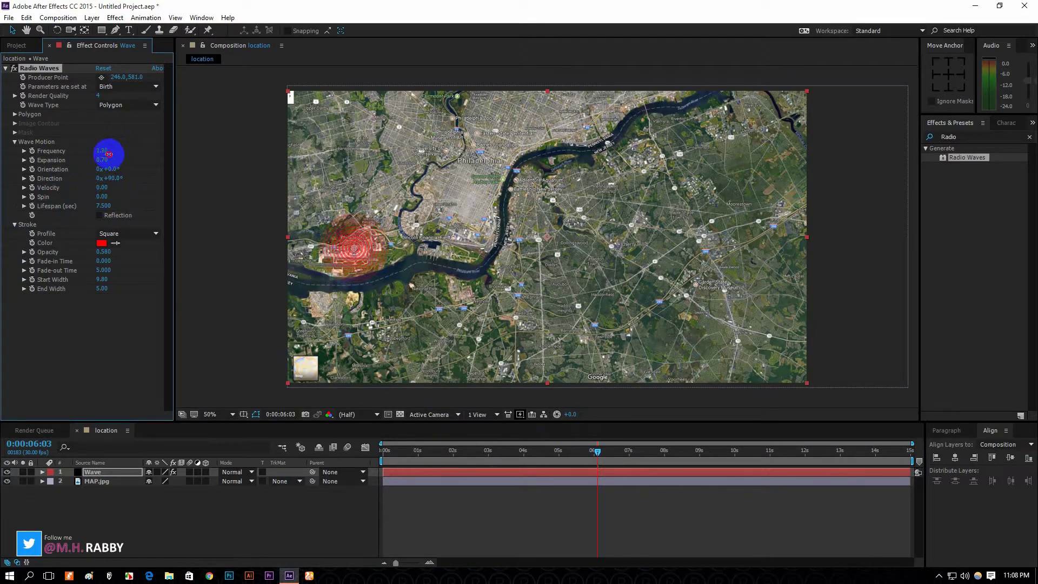
pyautogui.moveTo(108, 154); pyautogui.dragTo(107, 155)
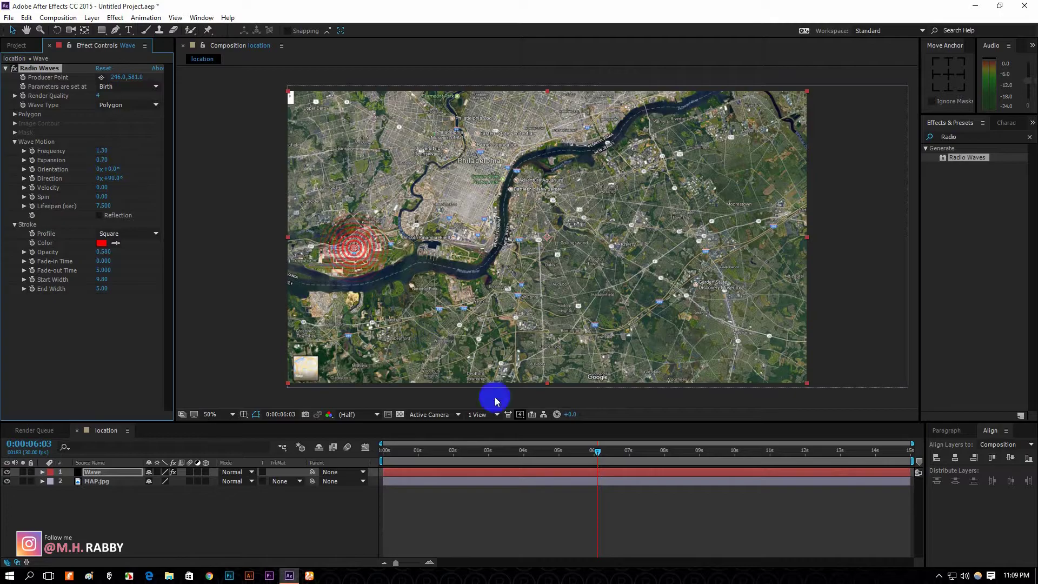
pyautogui.moveTo(527, 450); pyautogui.dragTo(516, 459)
pyautogui.press('space')
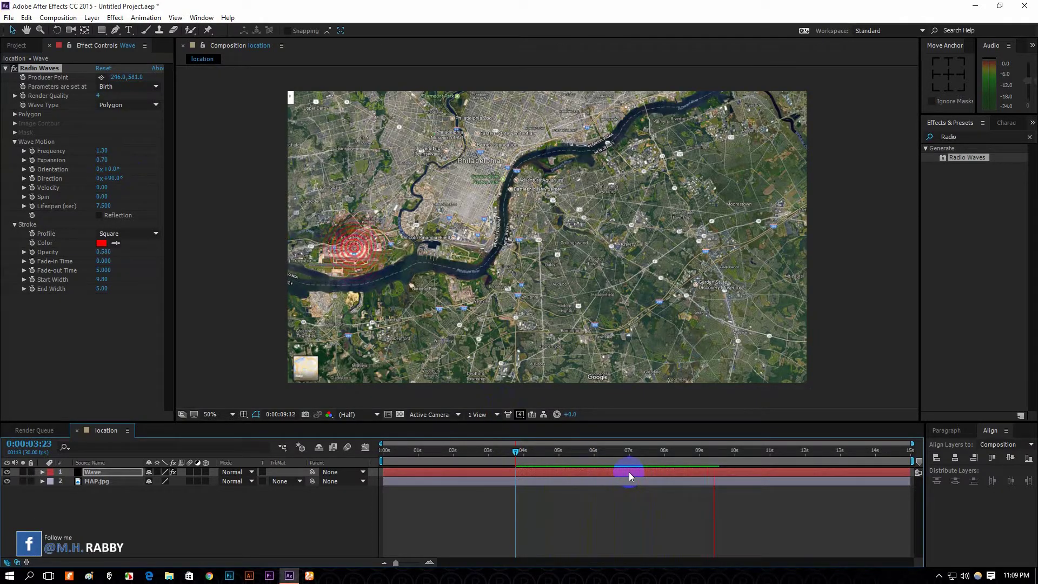
pyautogui.moveTo(718, 457); pyautogui.dragTo(677, 459)
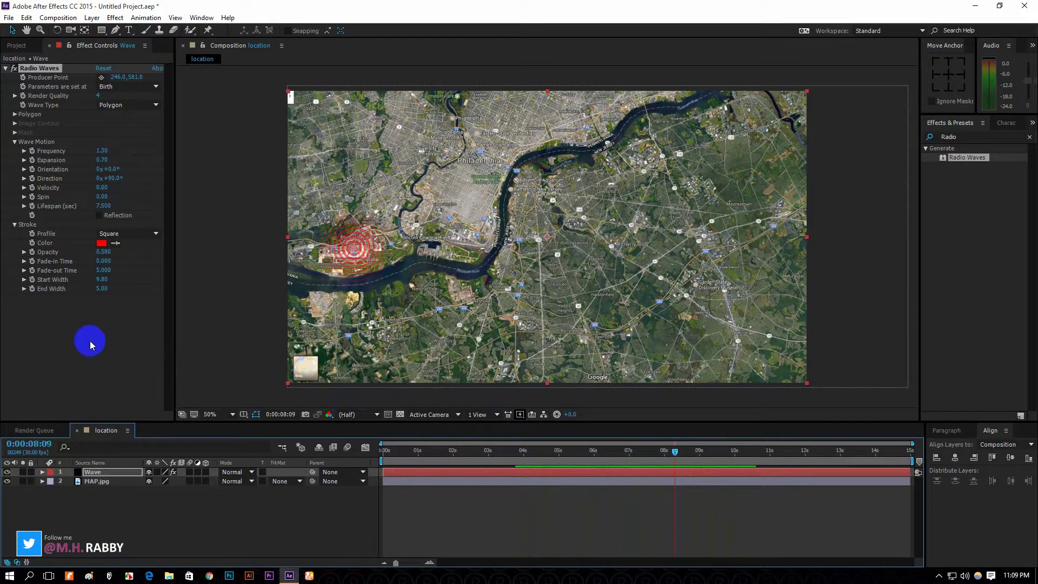
# Set the Radio Waves stroke opacity to 0.620 and preview the animation from 0:00:04:18.
pyautogui.click(102, 242)
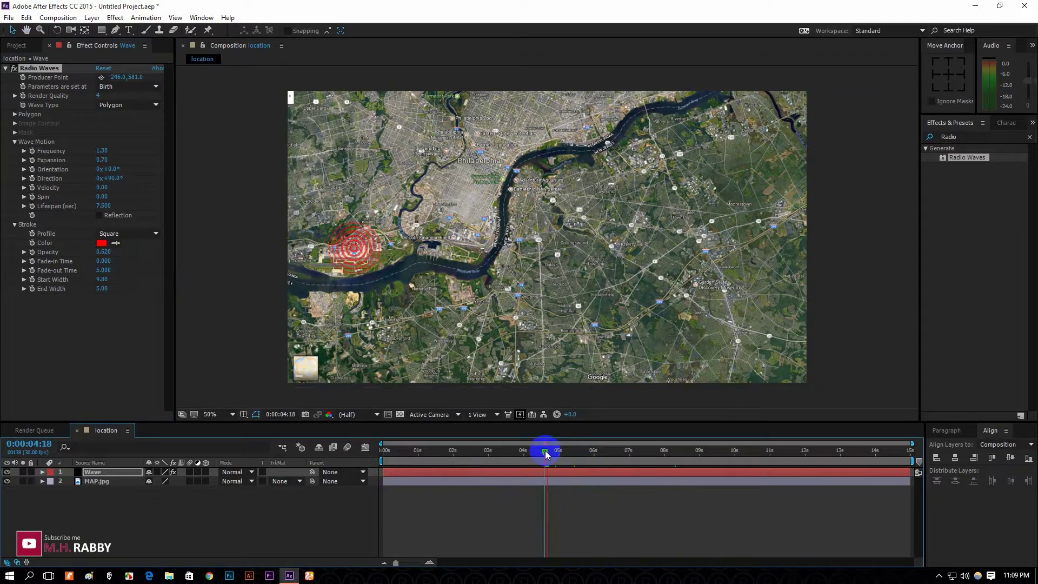
pyautogui.click(545, 450)
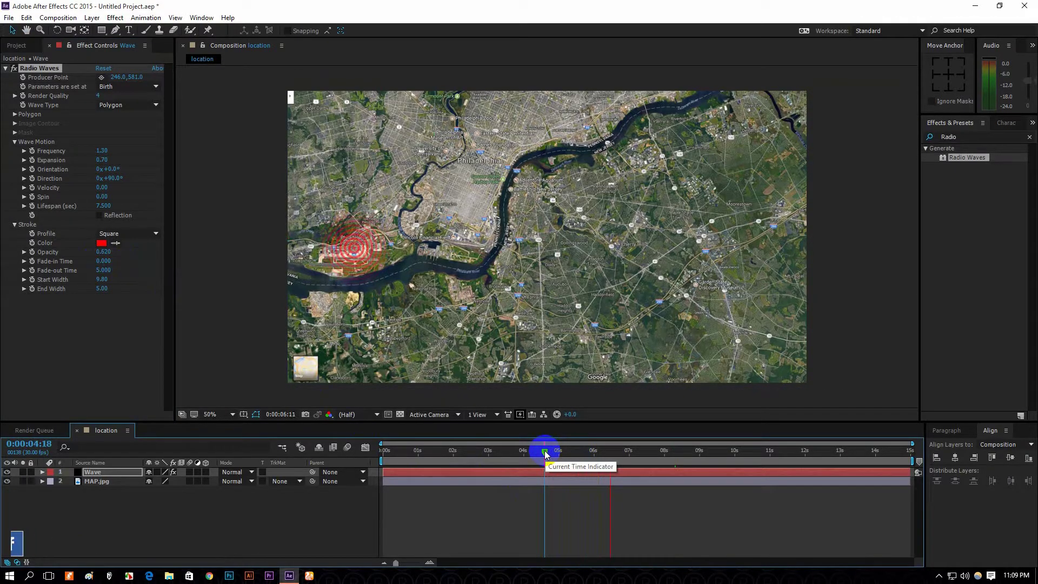
pyautogui.press('space')
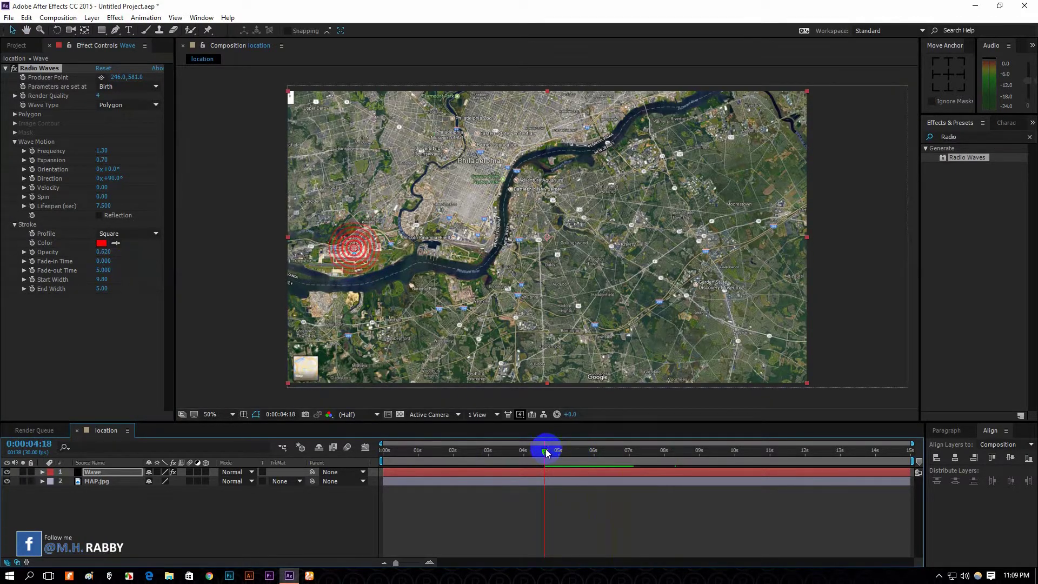
pyautogui.moveTo(546, 449); pyautogui.dragTo(562, 458)
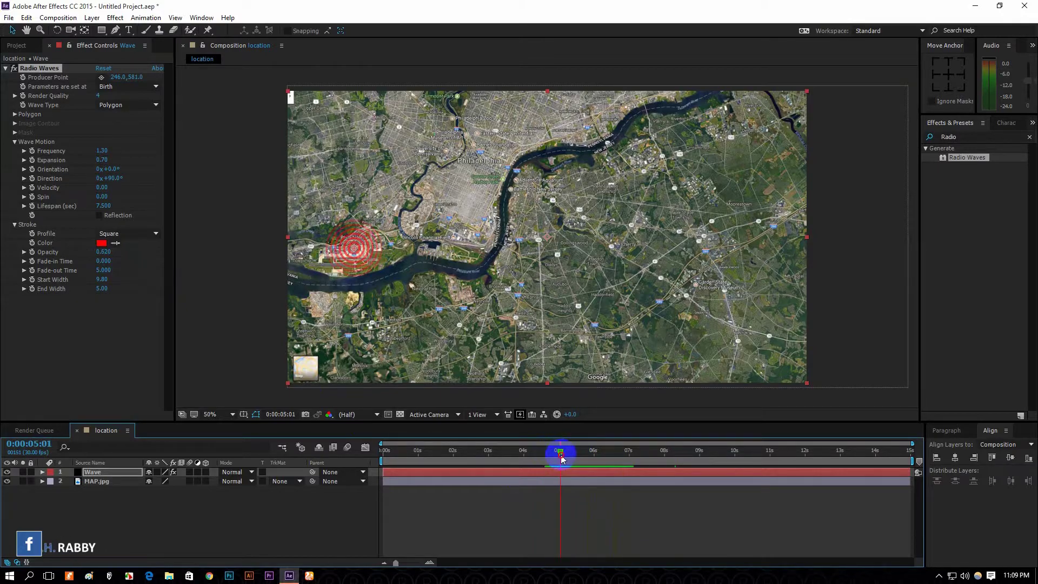
# Trim the Wave layer's start to 0:00:05:02, shift the layer to the composition's start and extend its end to the composition's end.
pyautogui.moveTo(384, 472); pyautogui.dragTo(528, 477)
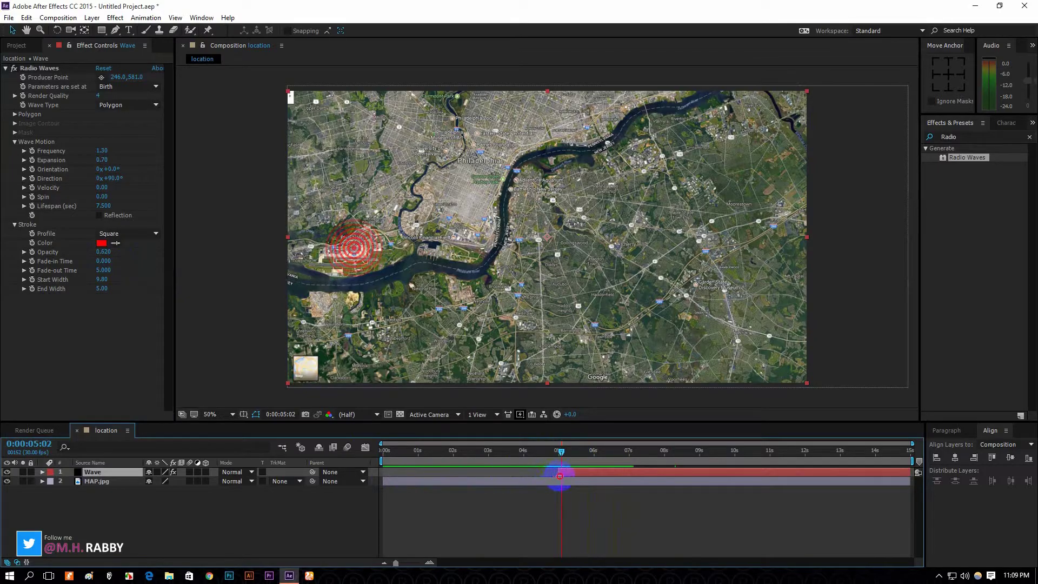
pyautogui.moveTo(577, 475); pyautogui.dragTo(419, 469)
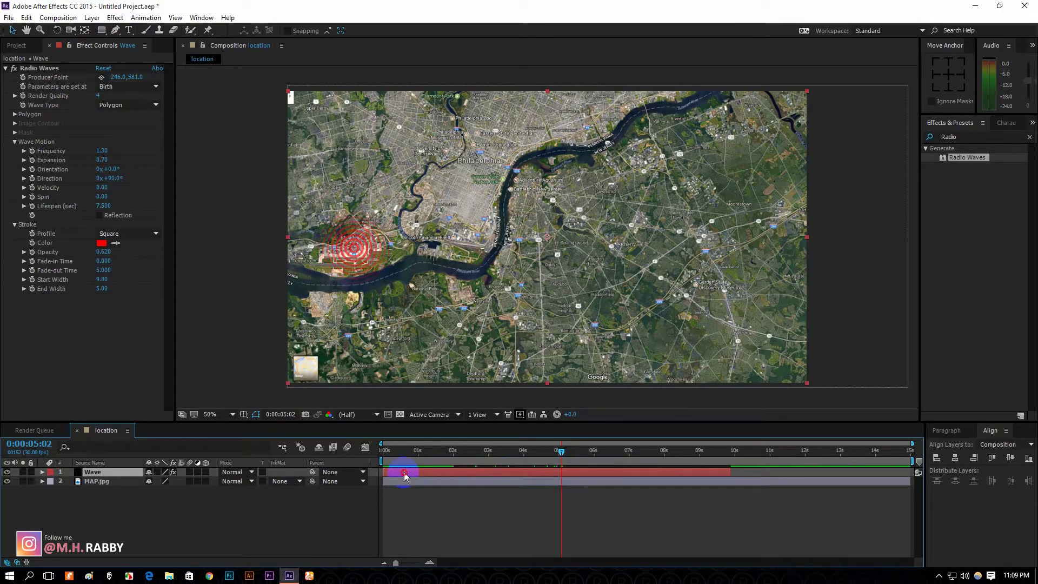
pyautogui.moveTo(732, 473); pyautogui.dragTo(917, 475)
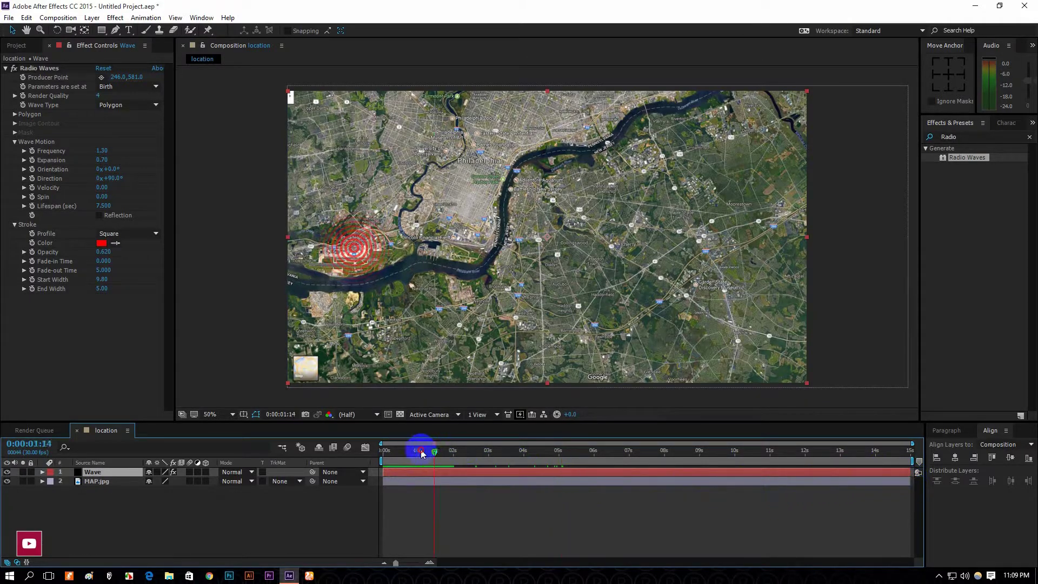
pyautogui.moveTo(423, 453); pyautogui.dragTo(379, 451)
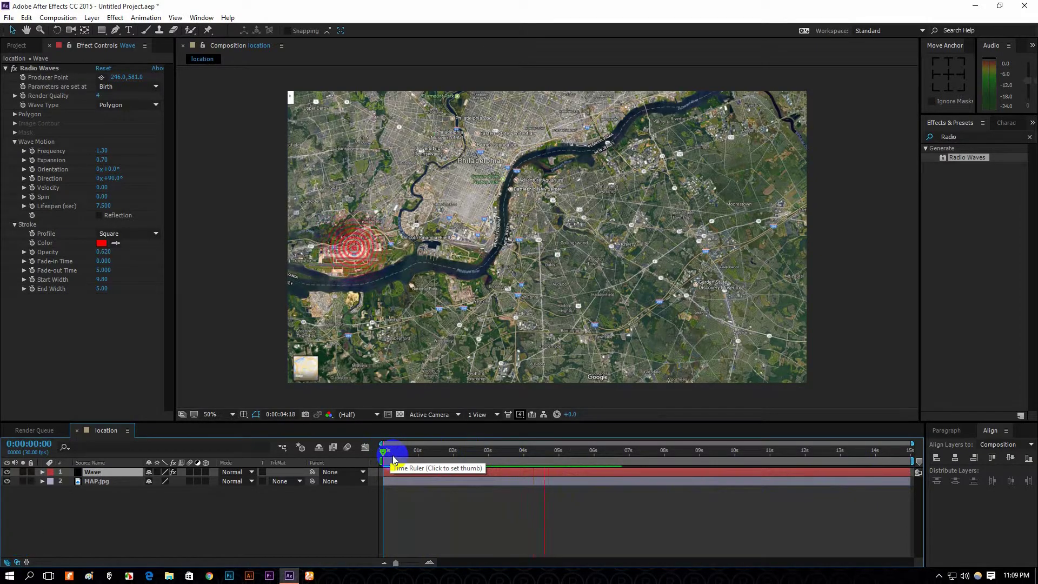
pyautogui.click(575, 457)
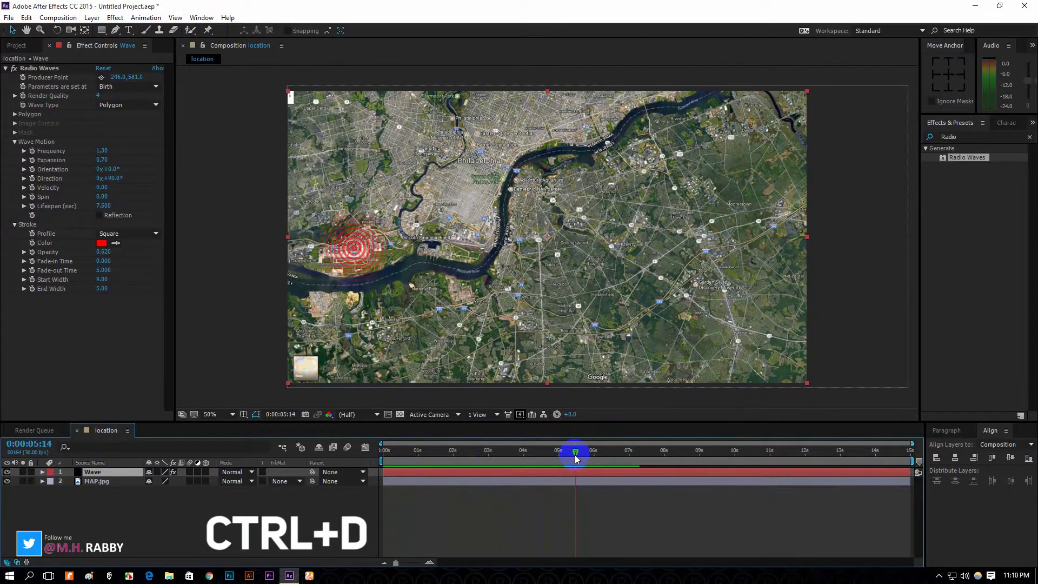
# Duplicate the Wave layer and move the copy to position 2234.0, 653.0, over the southeastern area of the map.
pyautogui.click(86, 479)
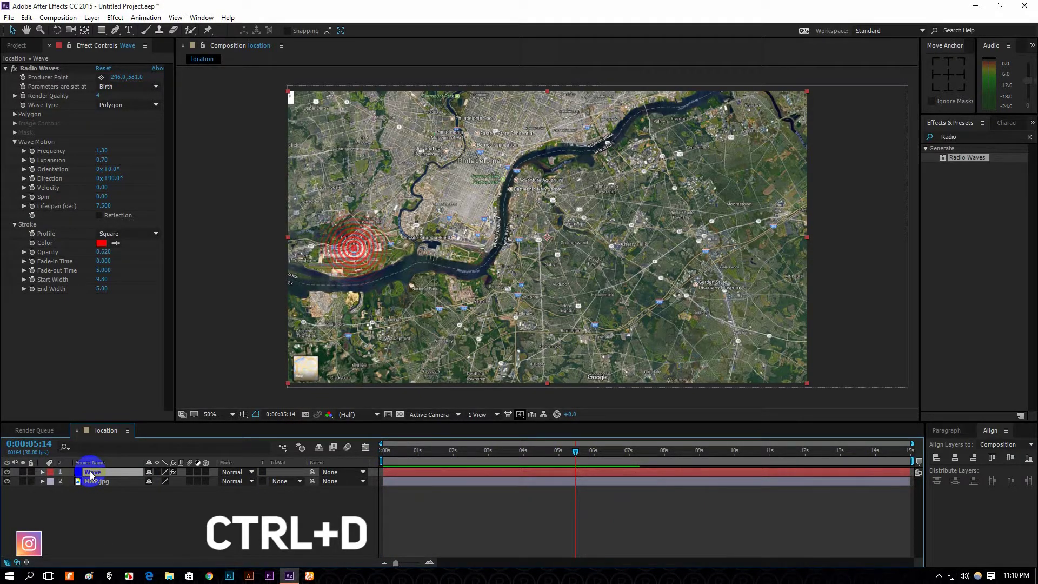
pyautogui.hotkey('ctrl', 'd')
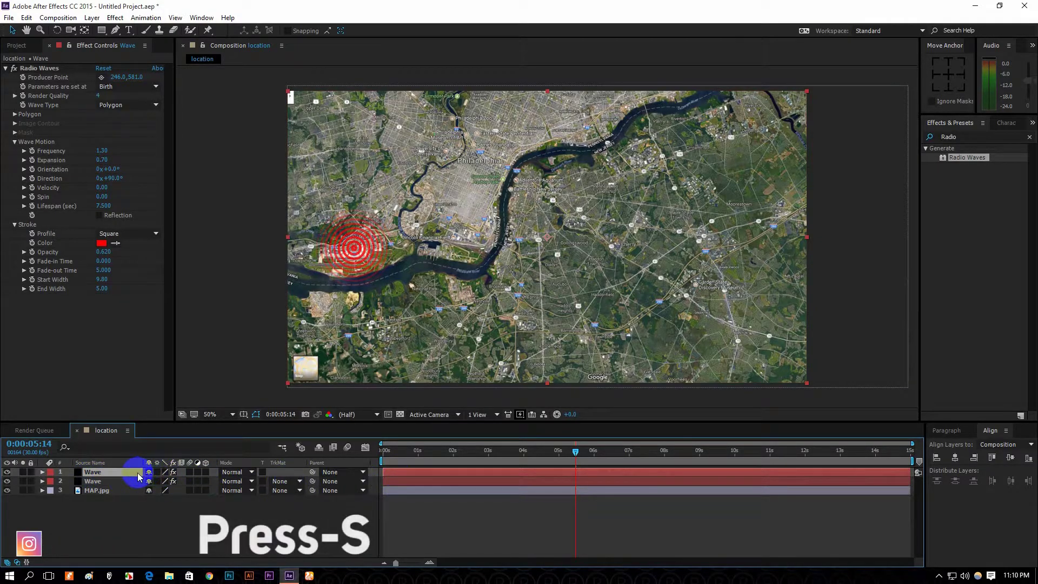
pyautogui.press('s')
pyautogui.moveTo(152, 481); pyautogui.dragTo(531, 500)
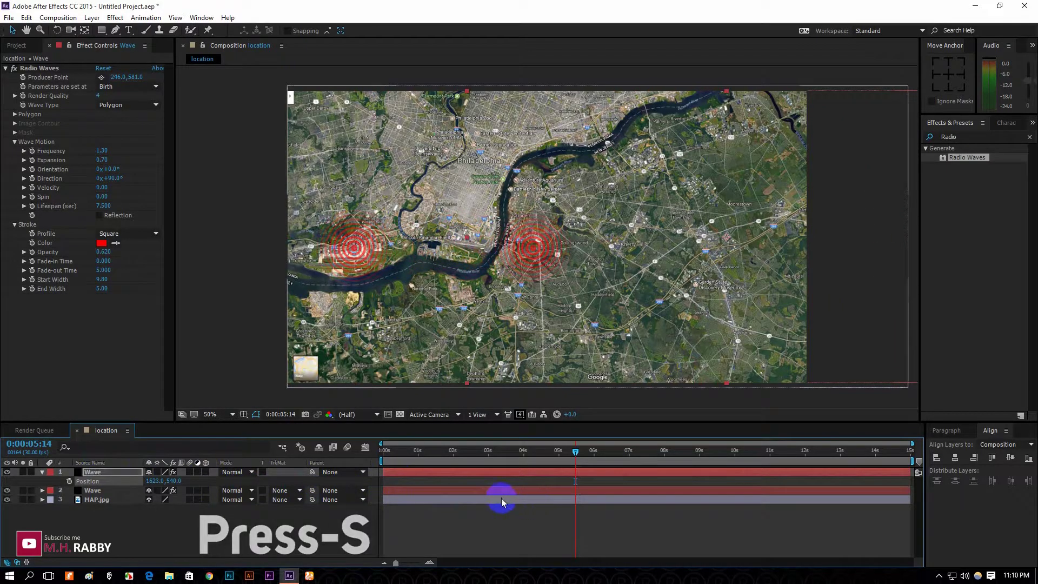
pyautogui.moveTo(174, 481); pyautogui.dragTo(321, 499)
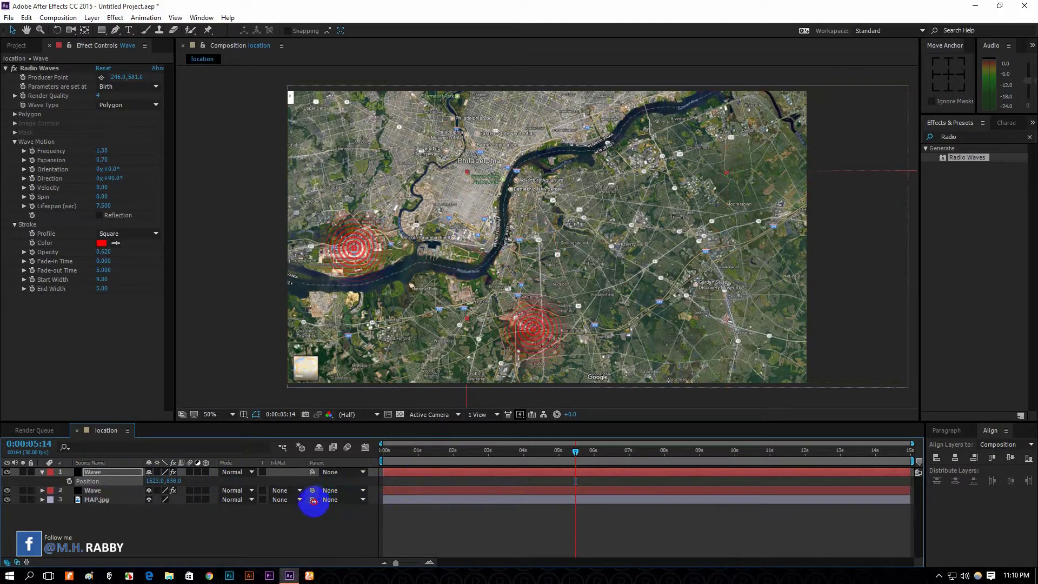
pyautogui.moveTo(155, 480); pyautogui.dragTo(108, 465)
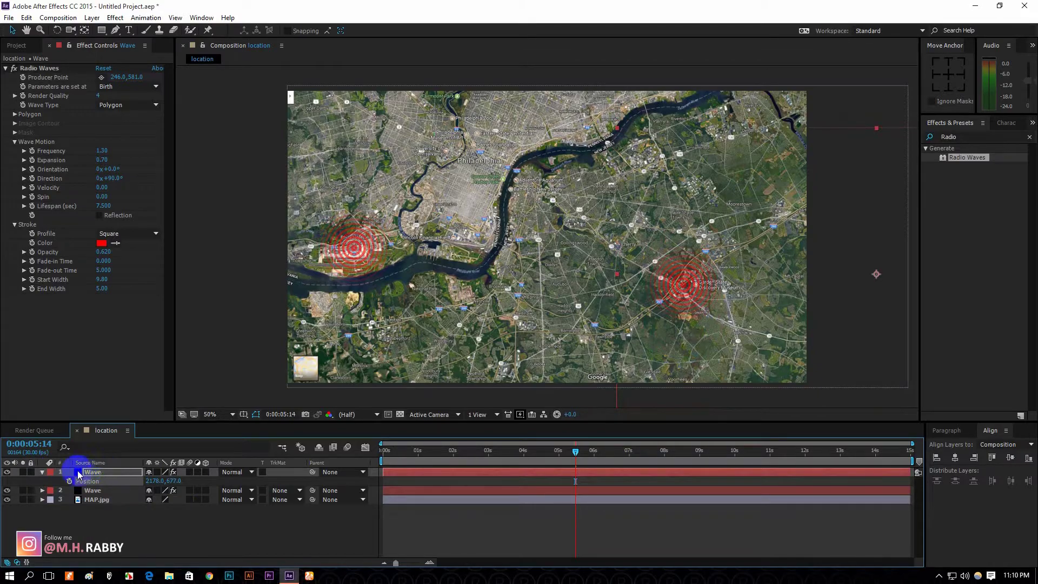
pyautogui.moveTo(717, 306); pyautogui.dragTo(739, 295)
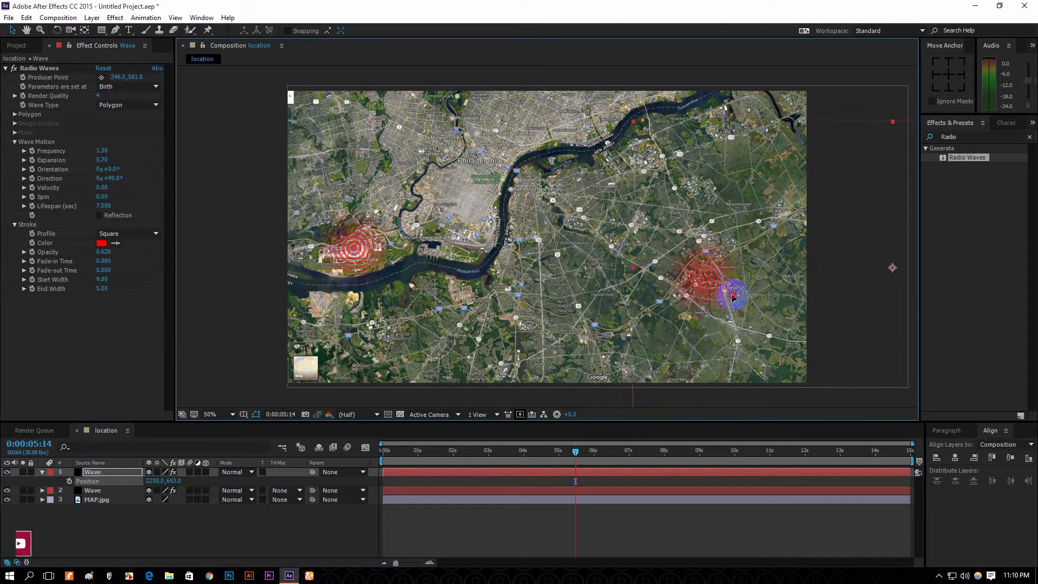
# Duplicate the original Wave layer, place the copy beside the river in the northeast, and move the first copy to 2272.0, 629.0.
pyautogui.click(111, 491)
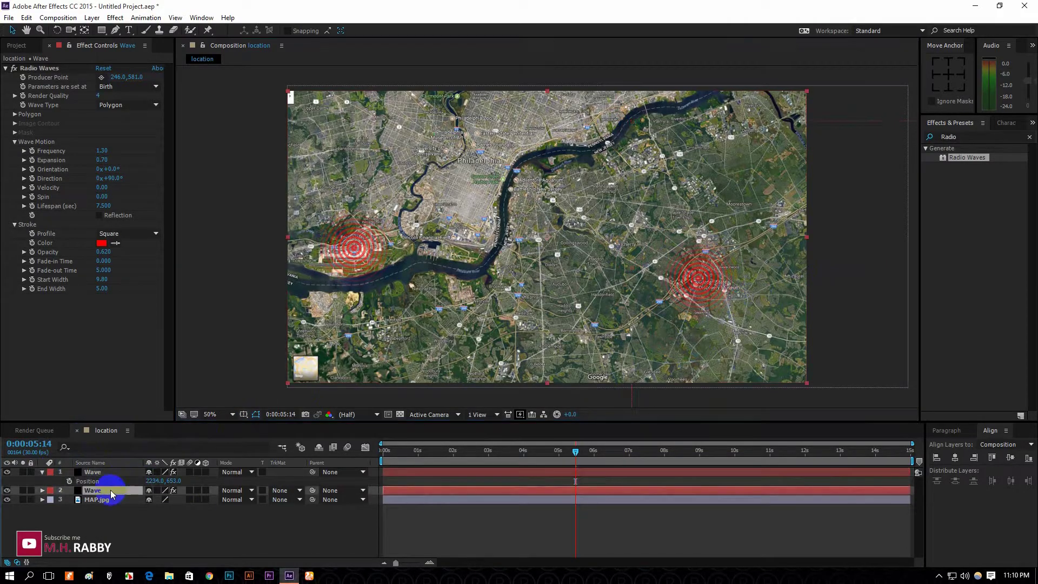
pyautogui.hotkey('ctrl', 'd')
pyautogui.moveTo(379, 238); pyautogui.dragTo(649, 152)
pyautogui.click(107, 476)
# Preview the three wave markers from the start of the composition.
pyautogui.moveTo(575, 452); pyautogui.dragTo(383, 450)
pyautogui.press('space')
pyautogui.press('space')
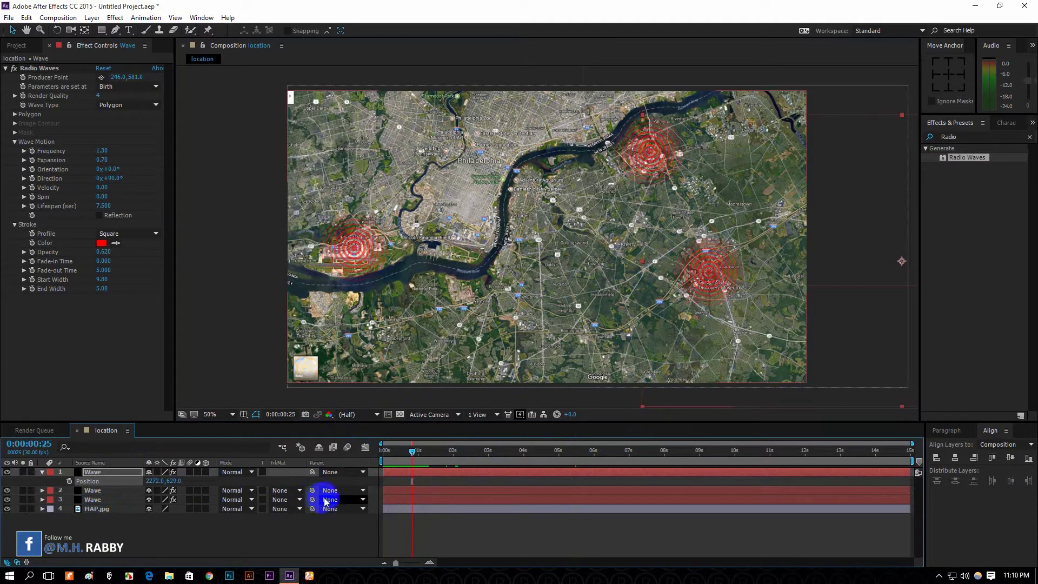
# Create a black 1920 x 1080 px solid and place it between the Wave layers and MAP.jpg.
pyautogui.click(205, 542)
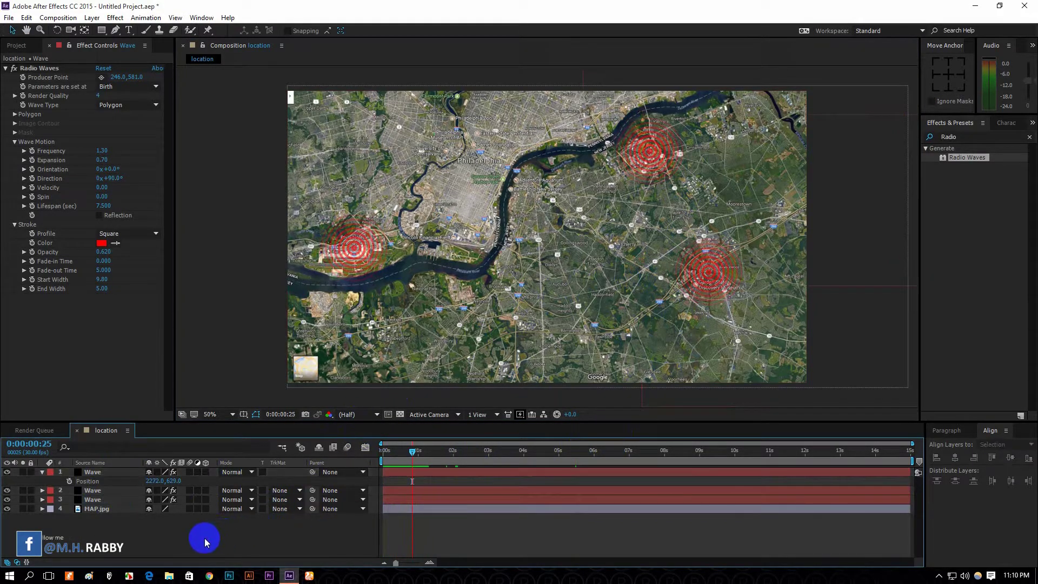
pyautogui.click(92, 18)
pyautogui.moveTo(103, 30)
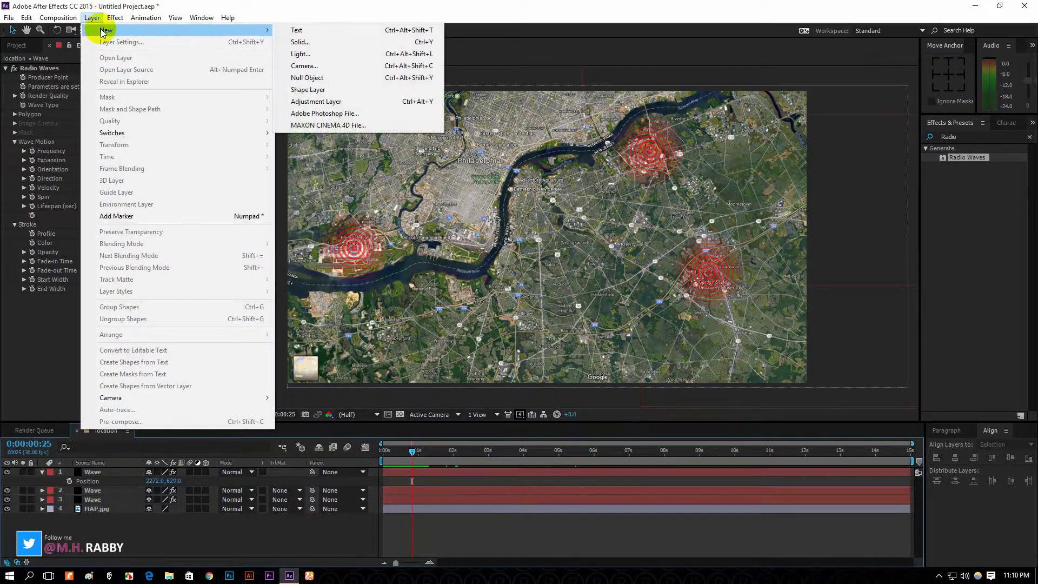
pyautogui.click(306, 43)
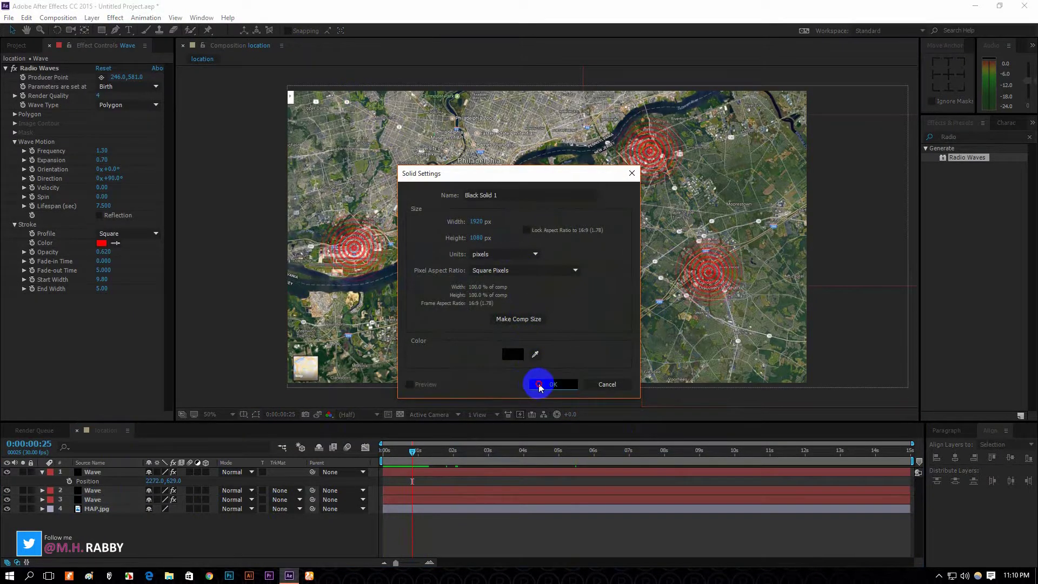
pyautogui.click(533, 383)
pyautogui.moveTo(103, 472); pyautogui.dragTo(109, 510)
# Set the black solid's opacity to 25% and preview the darkened map from 0:00:00:00.
pyautogui.press('p')
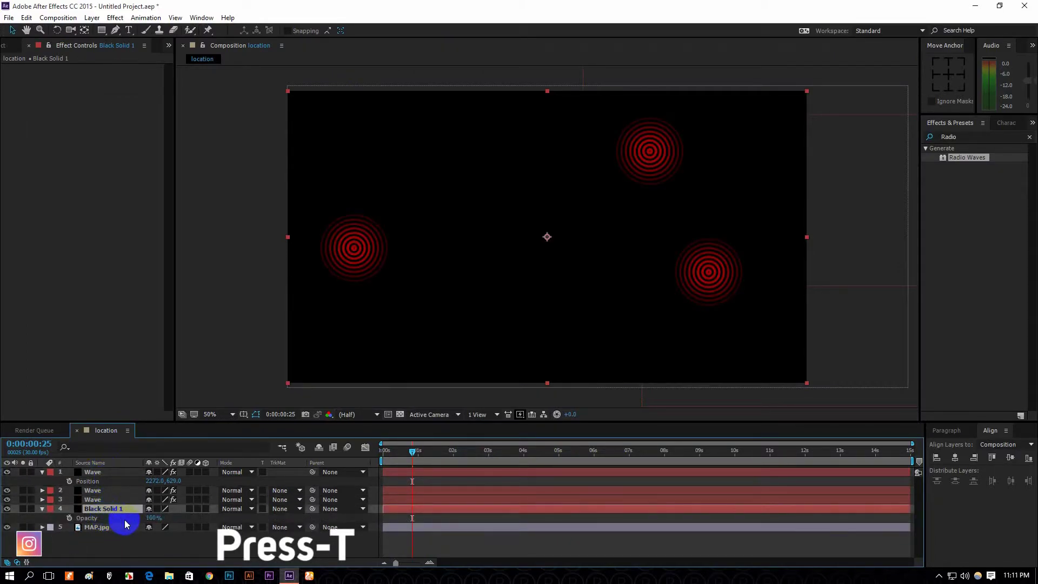
pyautogui.moveTo(145, 517); pyautogui.dragTo(124, 524)
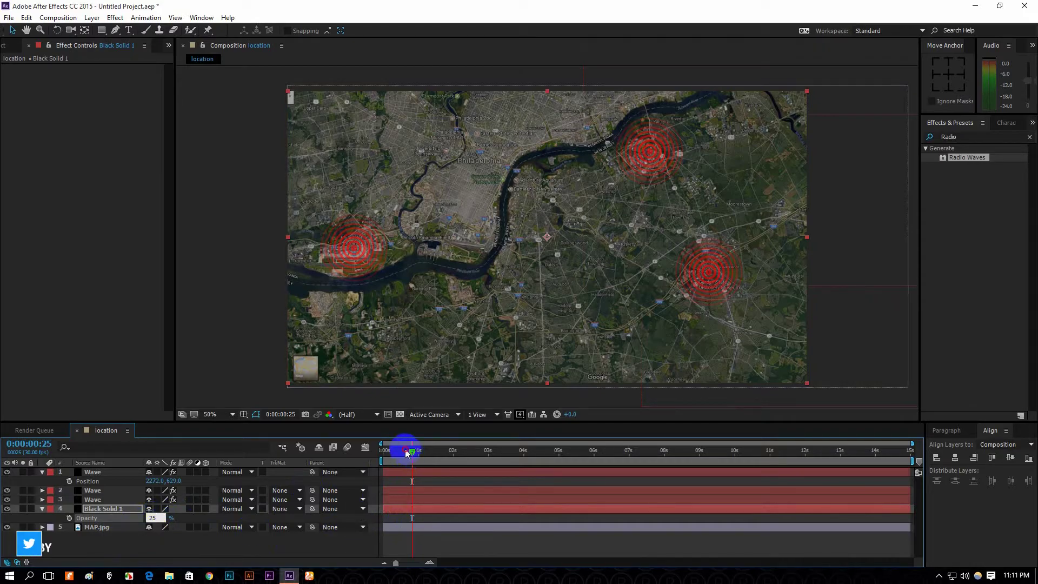
pyautogui.moveTo(405, 451); pyautogui.dragTo(371, 453)
pyautogui.click(215, 550)
pyautogui.press('space')
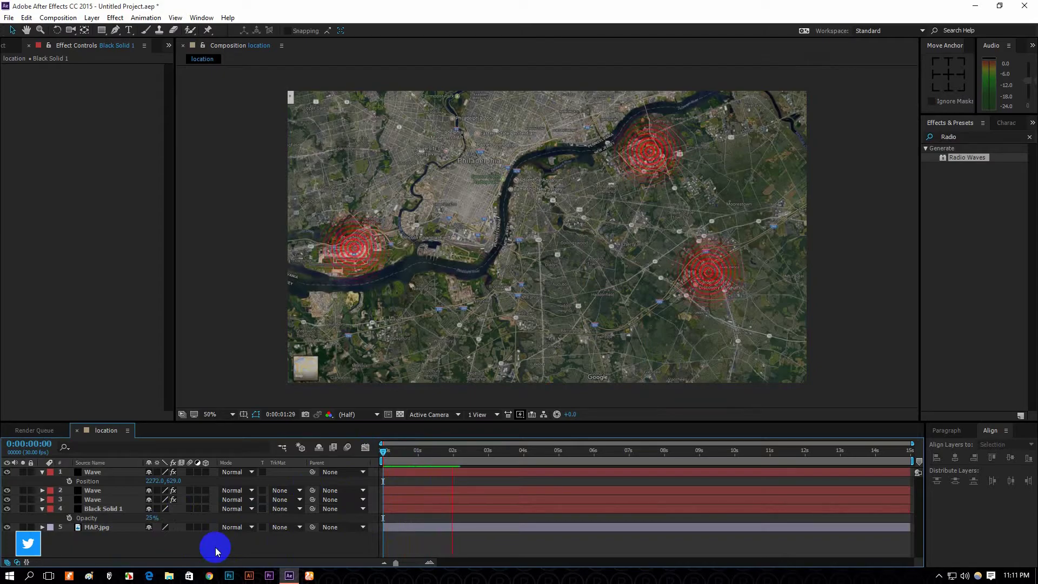
pyautogui.press('space')
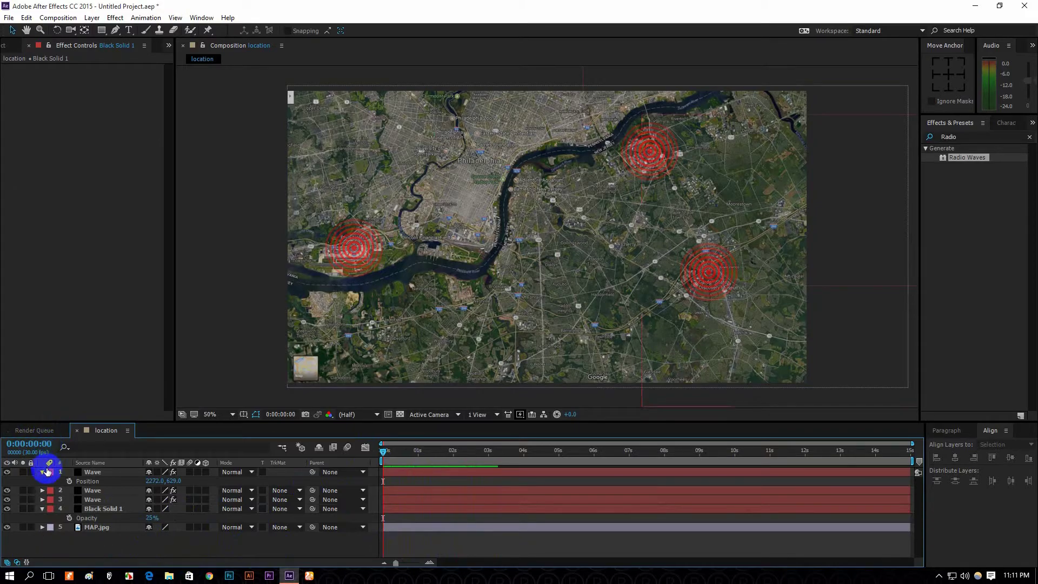
# Collapse the open properties of the top Wave layer and the black solid, leaving no layer selected.
pyautogui.click(42, 472)
pyautogui.click(42, 499)
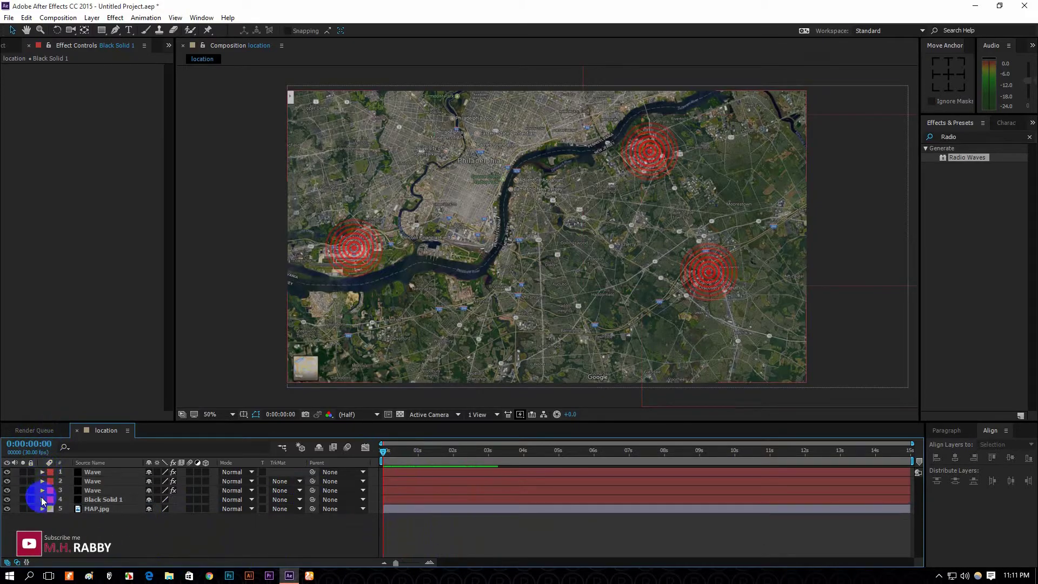
pyautogui.click(89, 530)
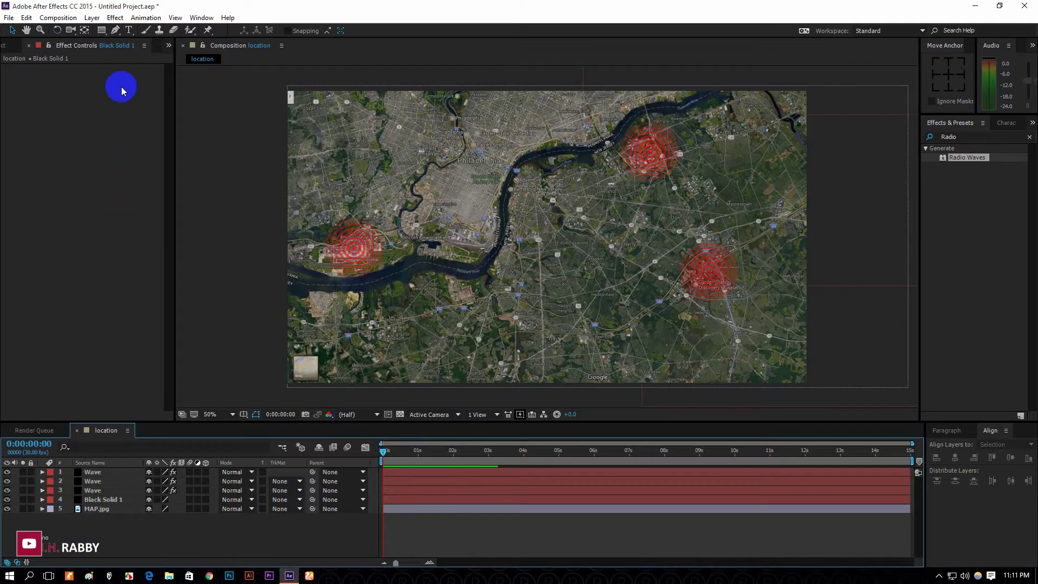
# Add a text layer reading "Location Name" on the map.
pyautogui.click(128, 30)
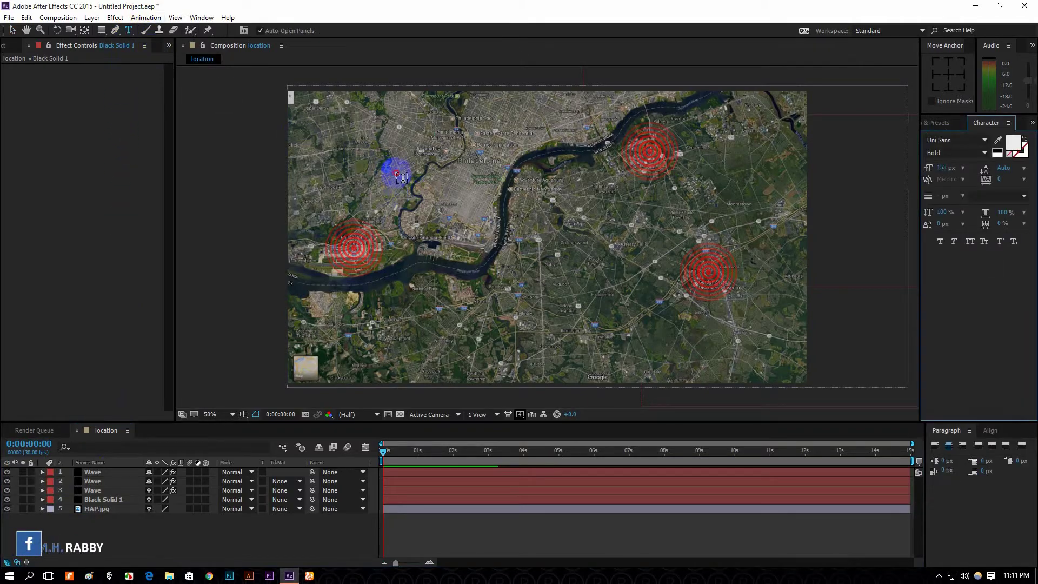
pyautogui.click(443, 200)
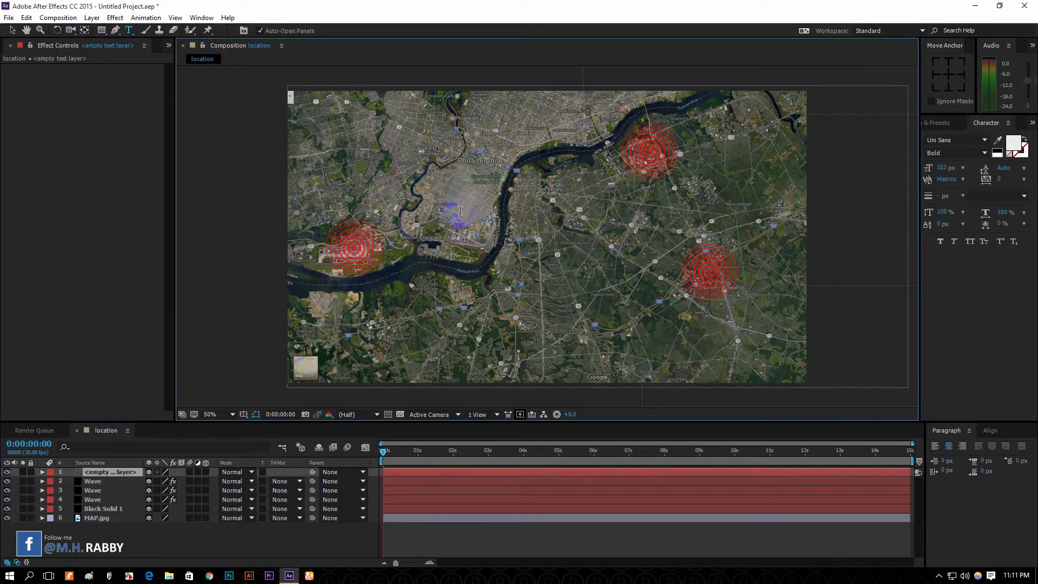
pyautogui.write('Loca')
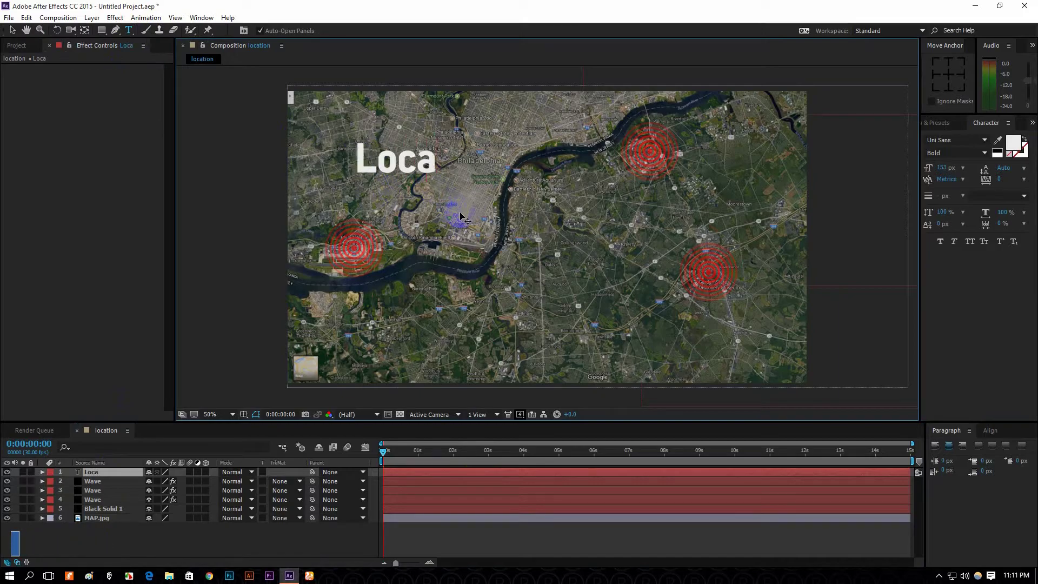
pyautogui.write('tion Name')
# Set the whole "Location Name" text to 37 px in the Nexa Light font.
pyautogui.hotkey('ctrl', 'a')
pyautogui.moveTo(948, 167)
pyautogui.mouseDown()
pyautogui.moveTo(904, 173)
pyautogui.moveTo(929, 173)
pyautogui.mouseUp()
pyautogui.click(956, 141)
pyautogui.write('Nexa')
# Position the "Location Name" text centred just below the waves over the airport.
pyautogui.write('v')
pyautogui.moveTo(408, 167); pyautogui.dragTo(369, 216)
pyautogui.click(281, 325)
pyautogui.scroll(4, 359, 243)
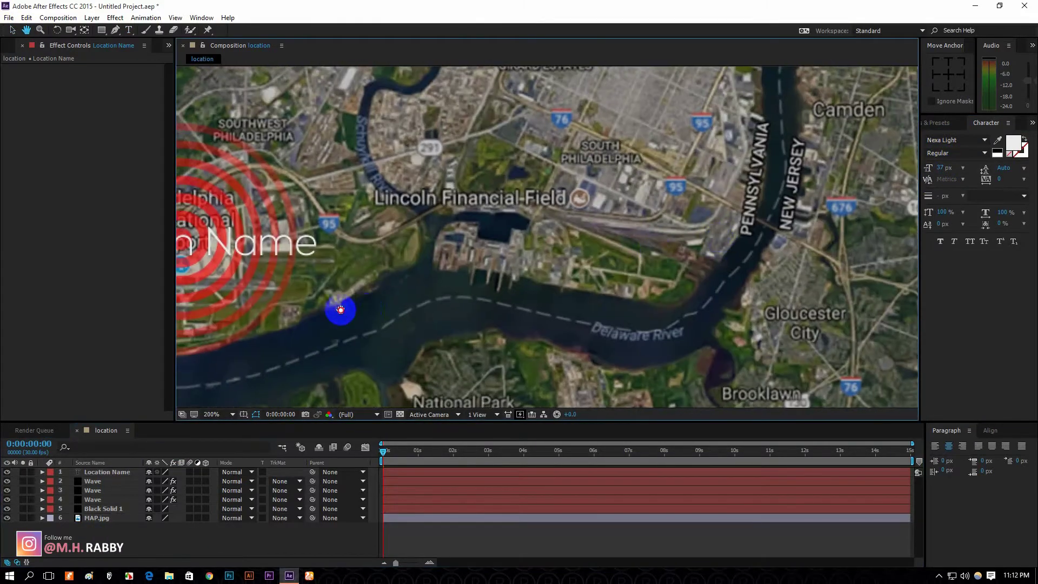
pyautogui.moveTo(365, 309); pyautogui.dragTo(624, 292)
pyautogui.moveTo(545, 378); pyautogui.dragTo(557, 375)
# Change the label's font to Nexa Bold and make it all caps.
pyautogui.click(950, 141)
pyautogui.write('Nexa')
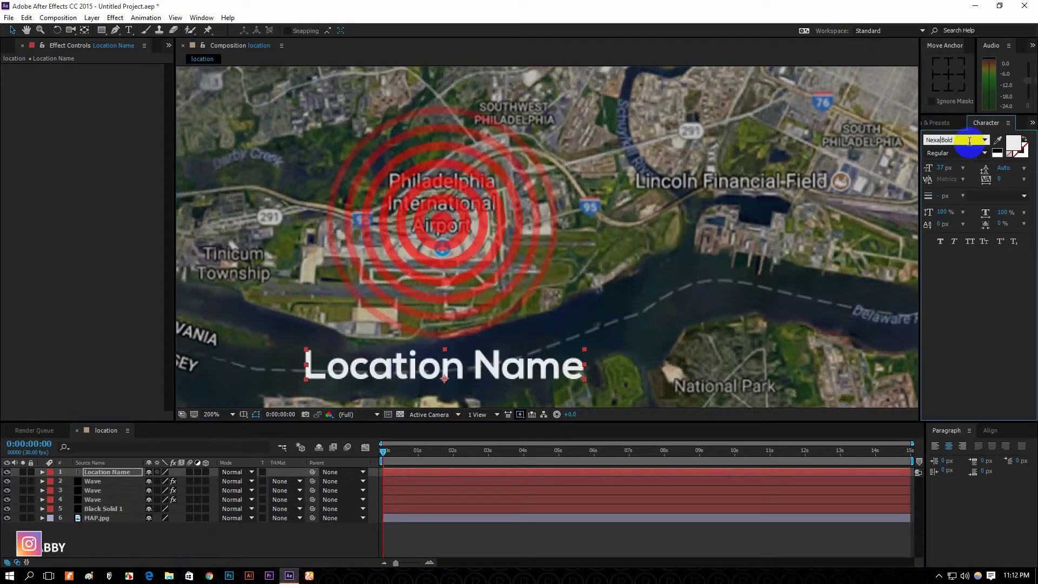
pyautogui.click(970, 242)
# Duplicate the location label twice and place one copy beneath each of the other two wave markers.
pyautogui.scroll(-4, 605, 280)
pyautogui.moveTo(606, 281); pyautogui.dragTo(648, 181)
pyautogui.click(108, 473)
pyautogui.hotkey('ctrl', 'd')
pyautogui.hotkey('ctrl', 'd')
pyautogui.click(109, 481)
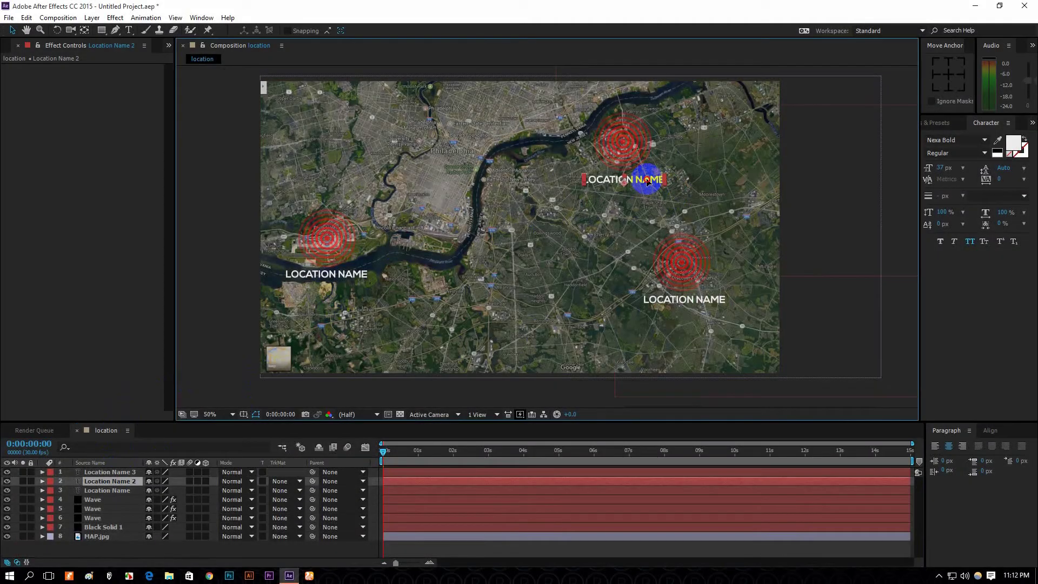
# Fit the composition to the viewer and preview the labelled wave animation from the start.
pyautogui.press(',')
pyautogui.press('.')
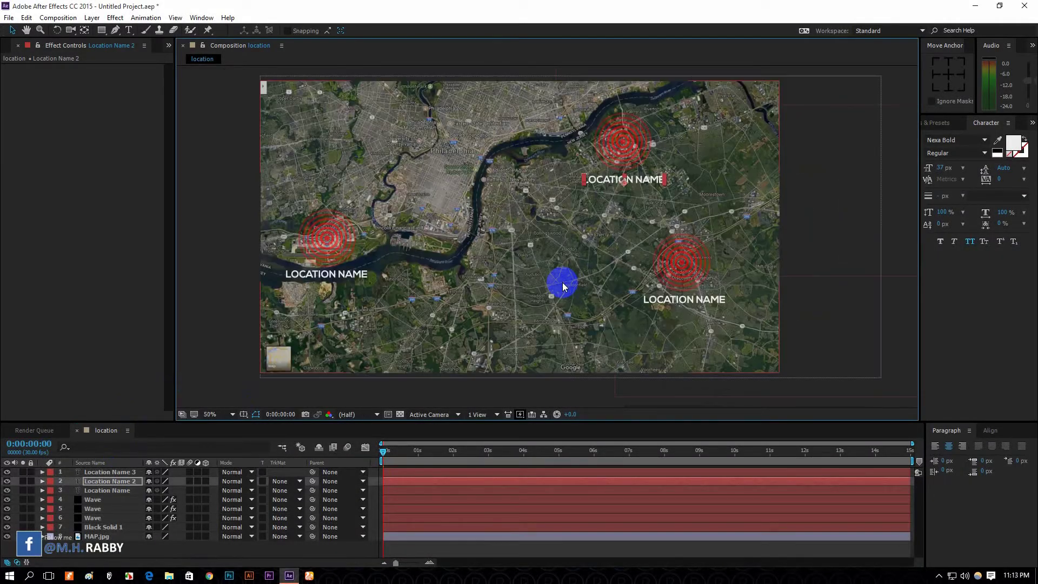
pyautogui.click(210, 415)
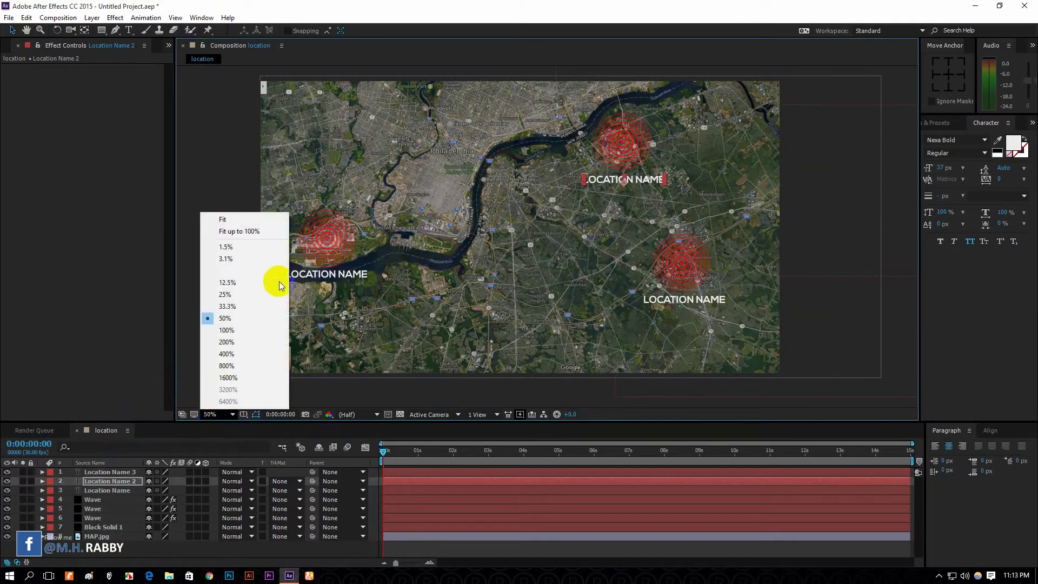
pyautogui.click(246, 218)
pyautogui.press('space')
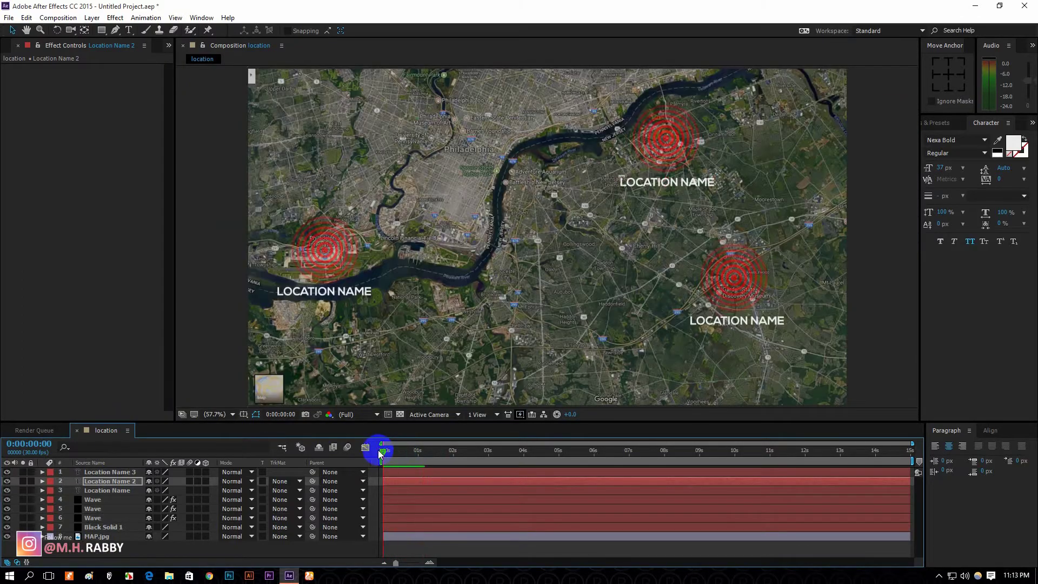
pyautogui.moveTo(382, 453)
pyautogui.mouseDown()
pyautogui.moveTo(845, 461)
pyautogui.moveTo(382, 454)
pyautogui.mouseUp()
pyautogui.click(462, 451)
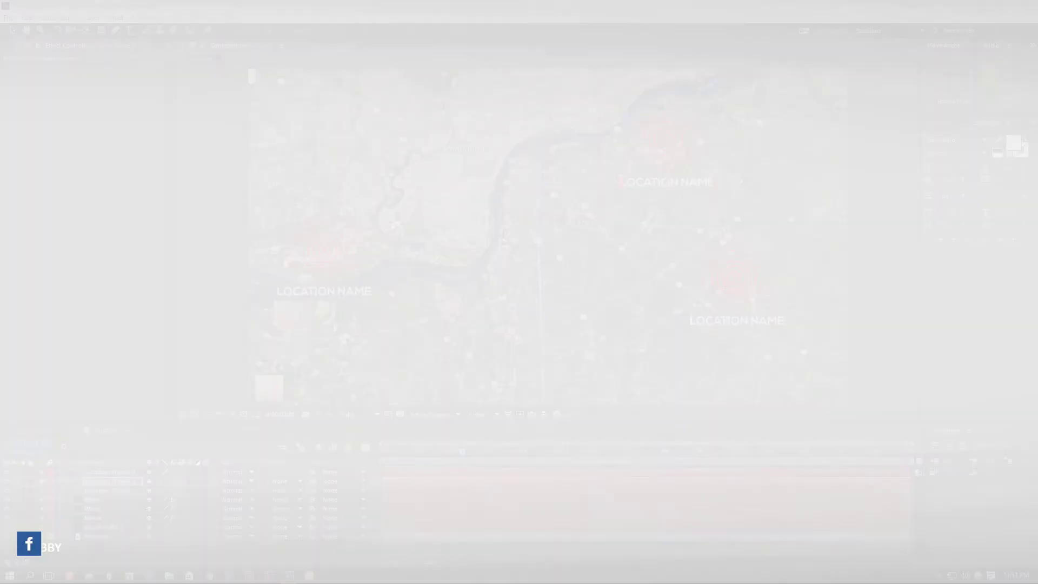